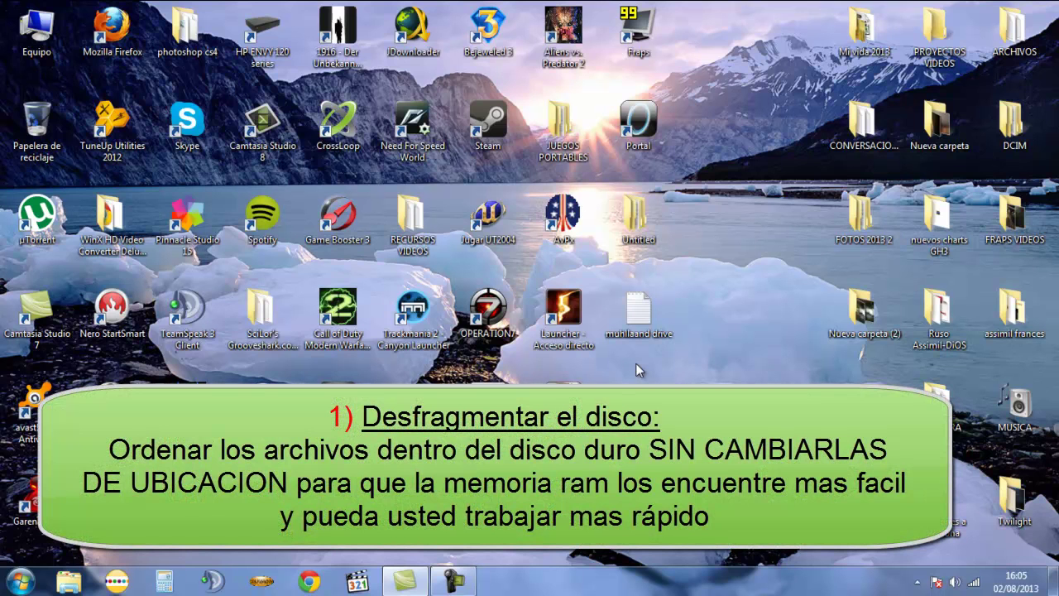
Open the FRAPS VIDEOS folder on the desktop, examine its video files, and close it.
double_click(997, 214)
left_click_drag(717, 341, 402, 81)
left_click(442, 323)
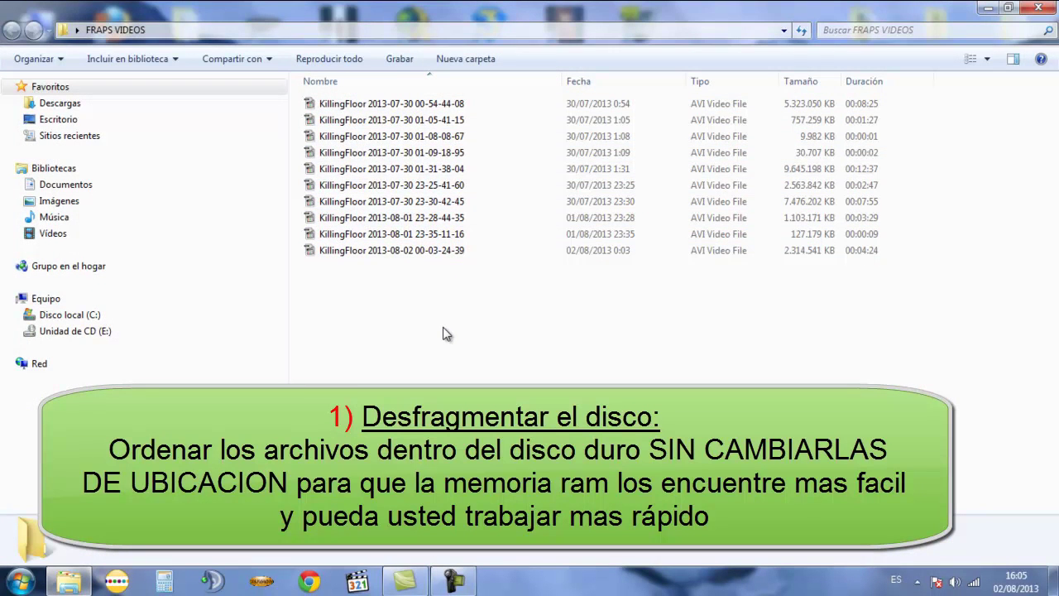
left_click_drag(448, 339, 375, 93)
left_click(509, 374)
left_click_drag(508, 374, 402, 168)
left_click(584, 382)
left_click_drag(584, 383, 329, 115)
left_click(556, 381)
left_click(1038, 8)
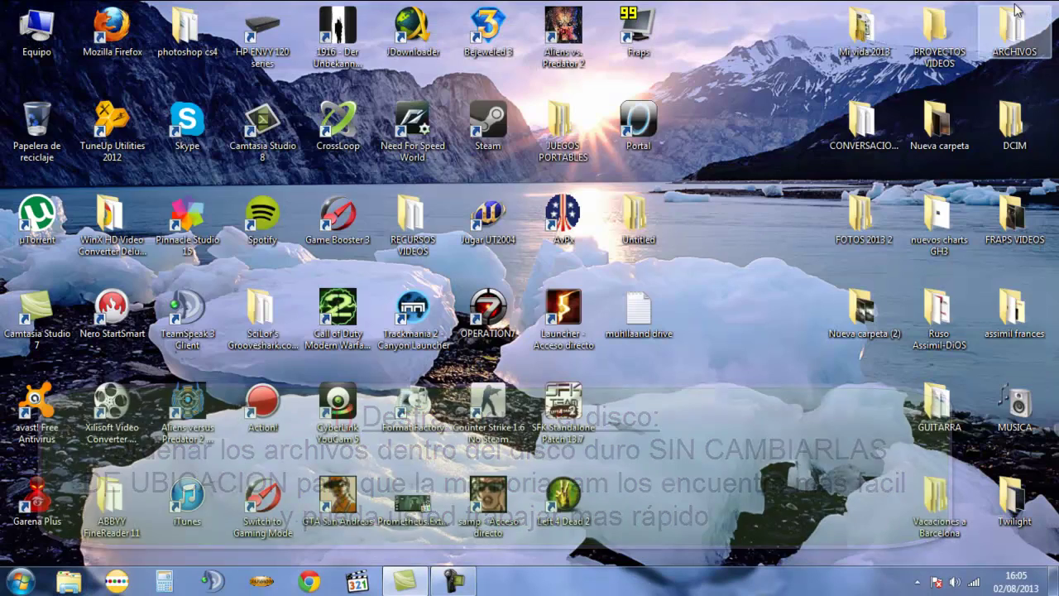
Search for "desfra" and open Desfragmentador de disco, placing its window near the middle of the desktop.
left_click(18, 582)
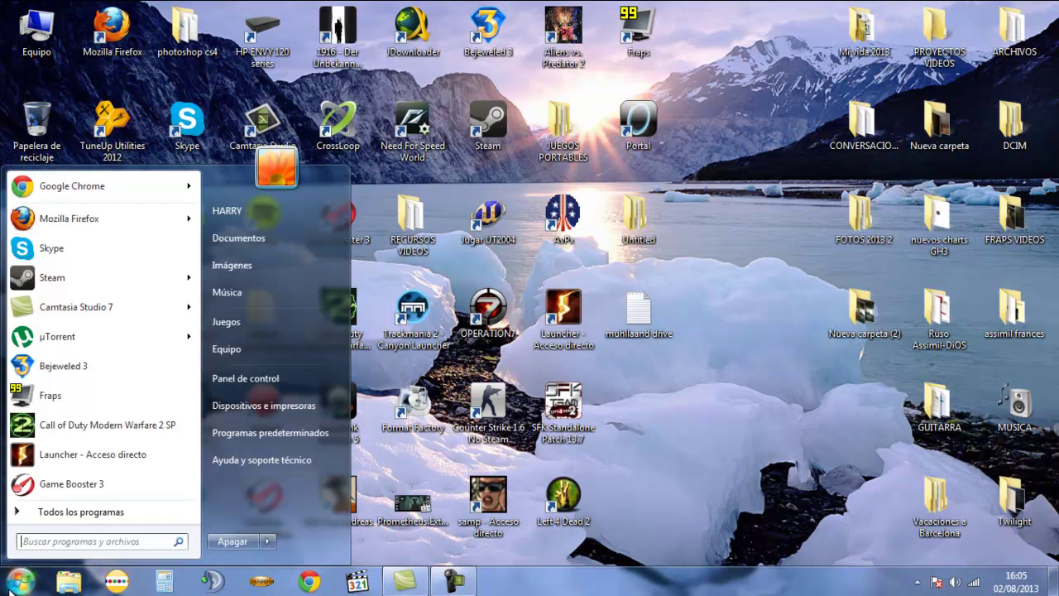
left_click(90, 542)
type("desfr")
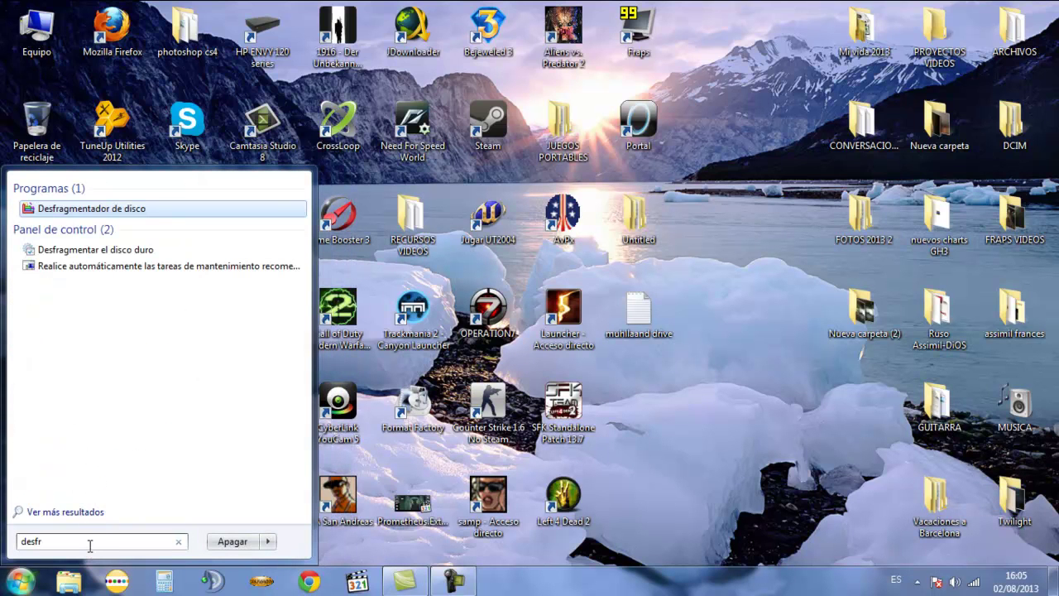
type("a")
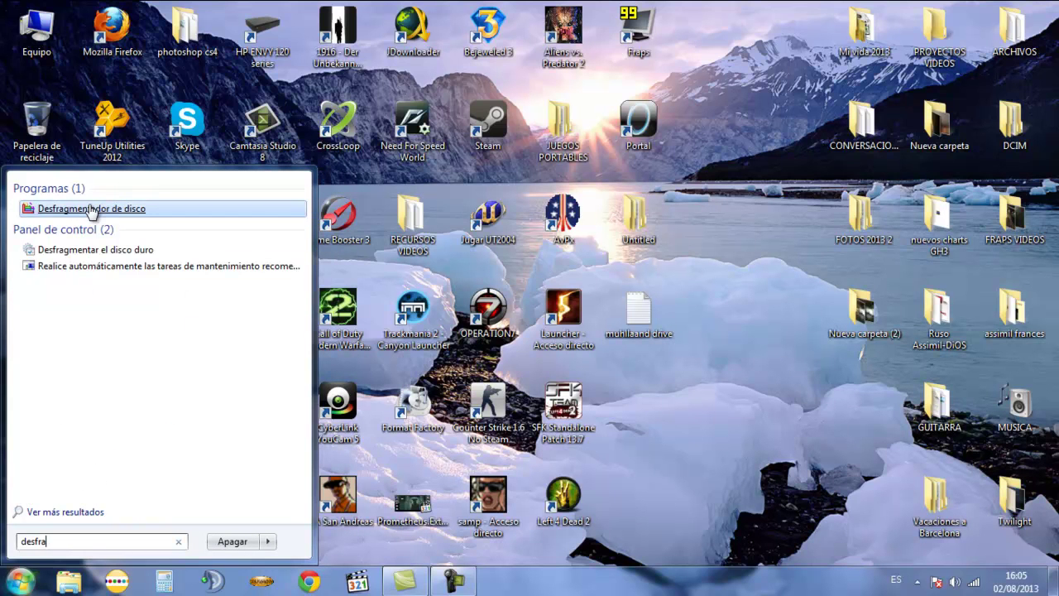
left_click(162, 214)
left_click_drag(524, 119, 480, 131)
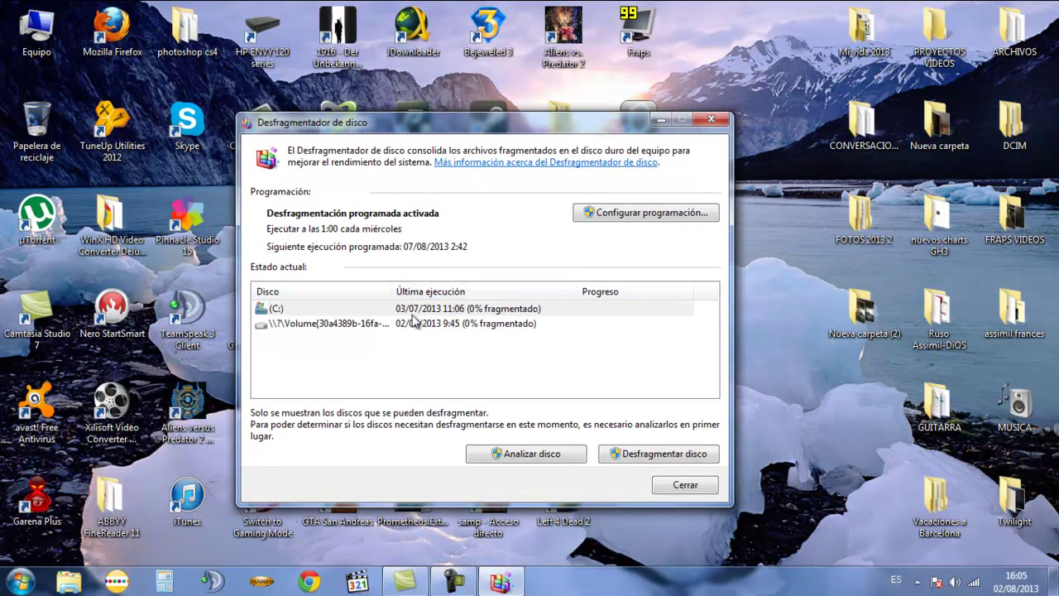
Check the fragmentation status of drive C: and review the scheduled defragmentation settings without changing them.
left_click(278, 310)
left_click(304, 311)
left_click(487, 310)
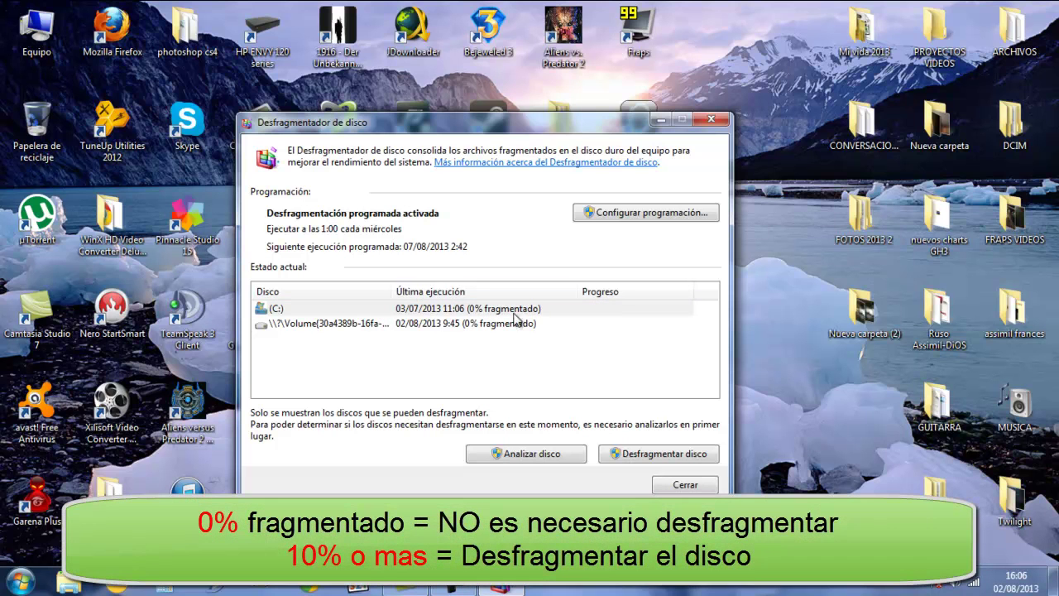
left_click(487, 313)
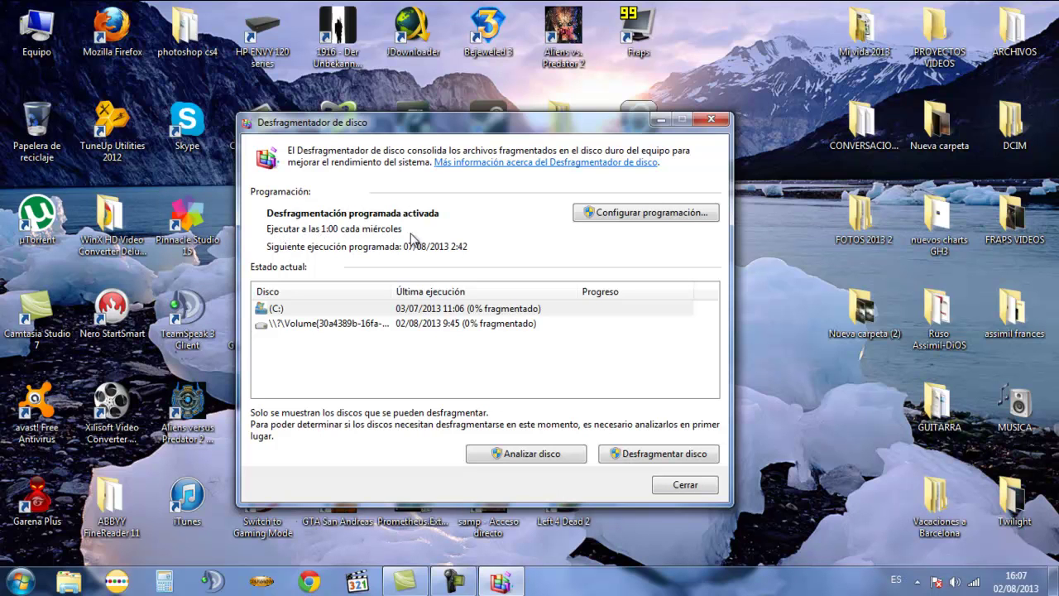
left_click(671, 220)
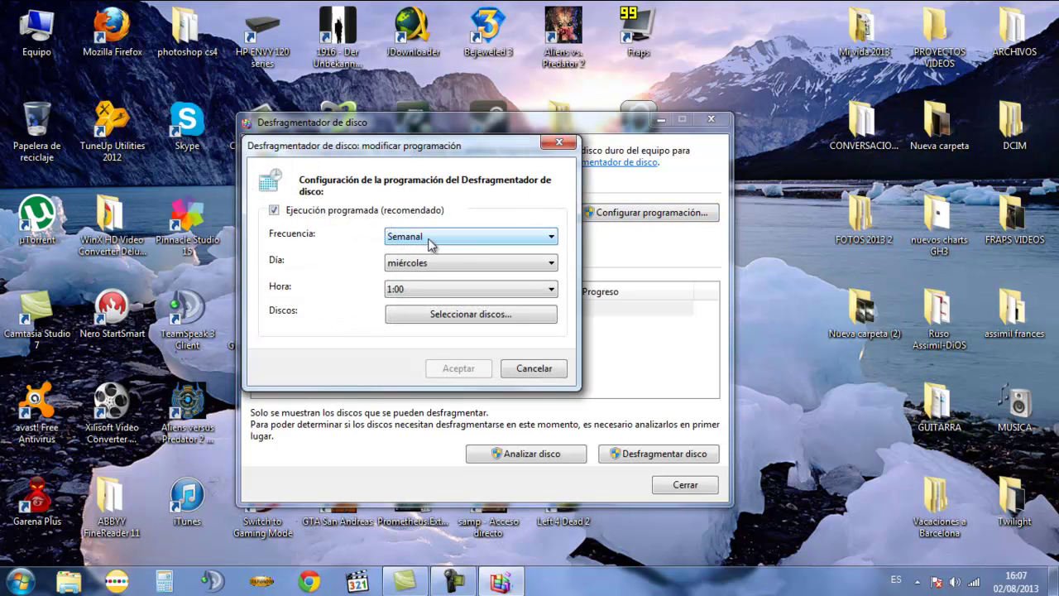
left_click(559, 142)
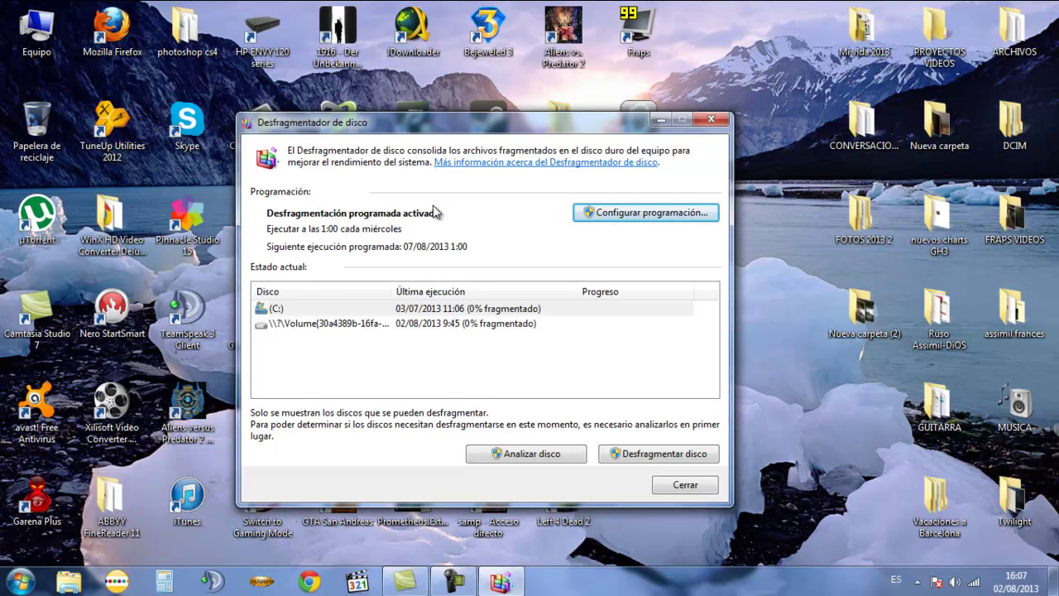
Start a defragmentation of drive C: and stop it, closing the defragmenter.
left_click(612, 309)
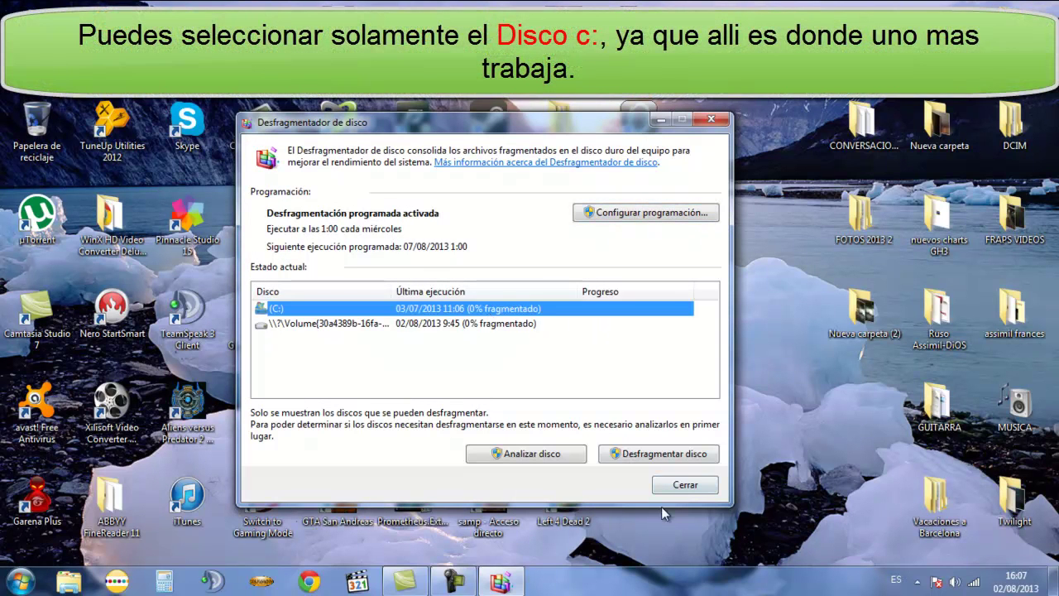
left_click(653, 455)
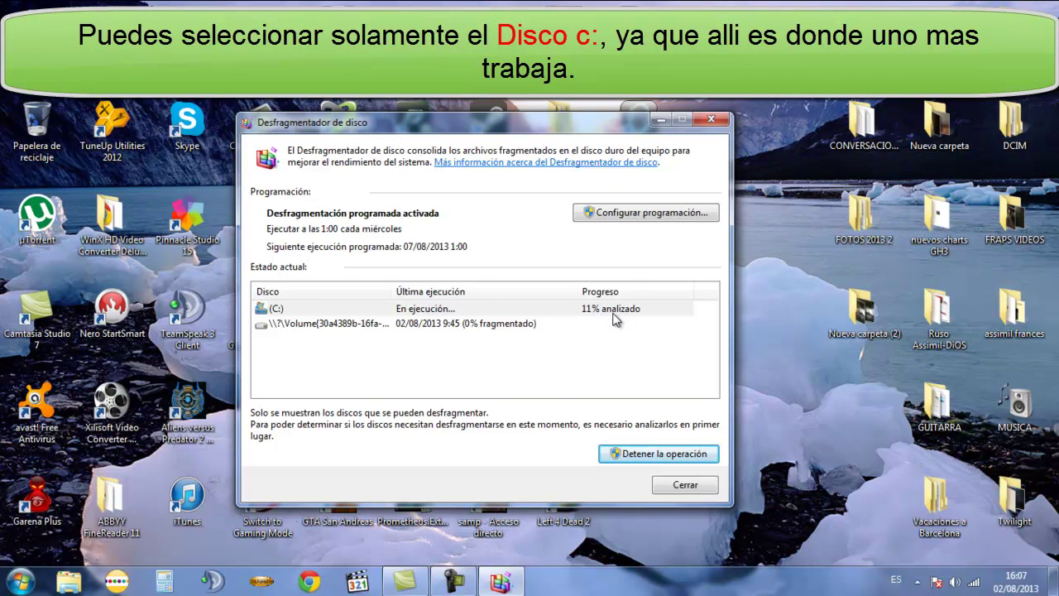
left_click(674, 453)
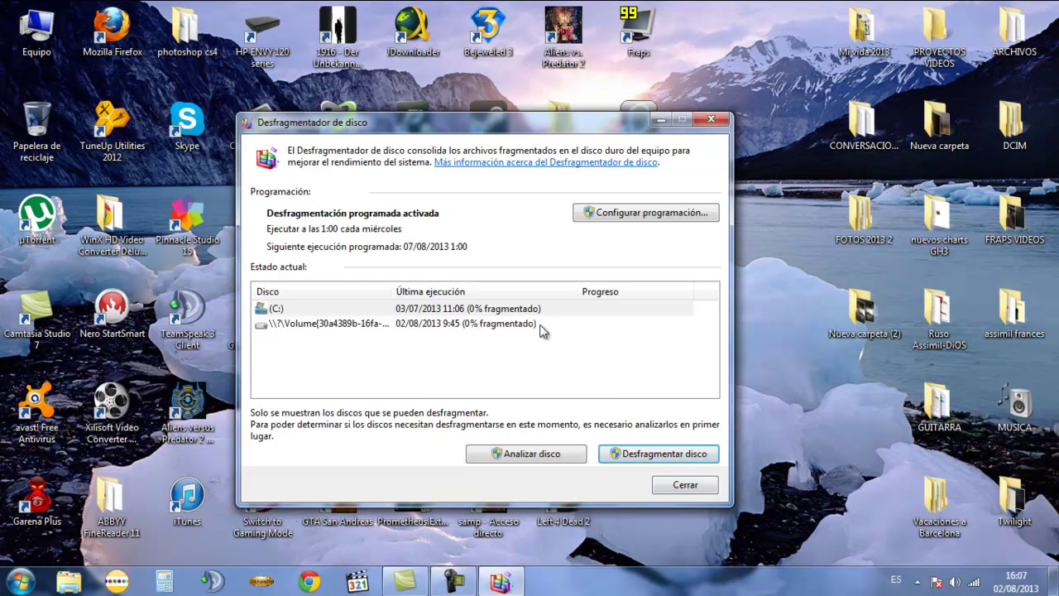
left_click(684, 485)
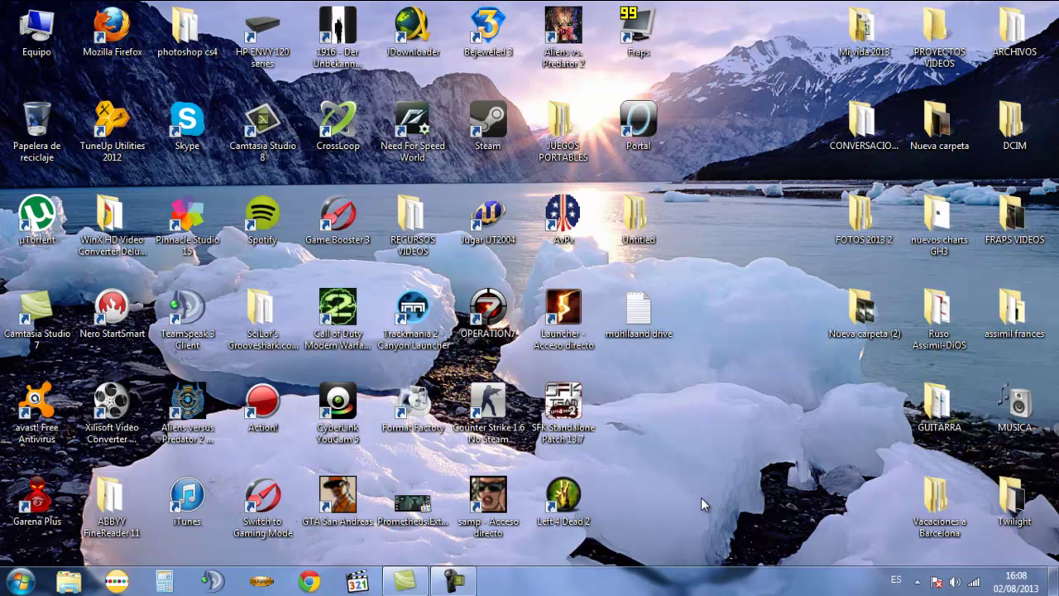
Search for "energía" and open Opciones de energía.
left_click(15, 584)
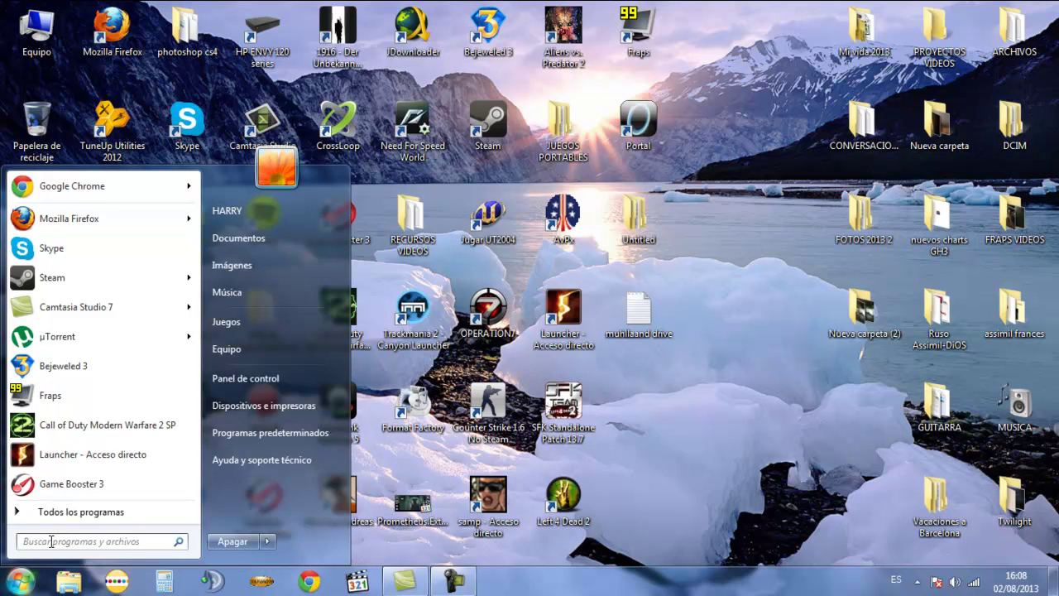
type("energía")
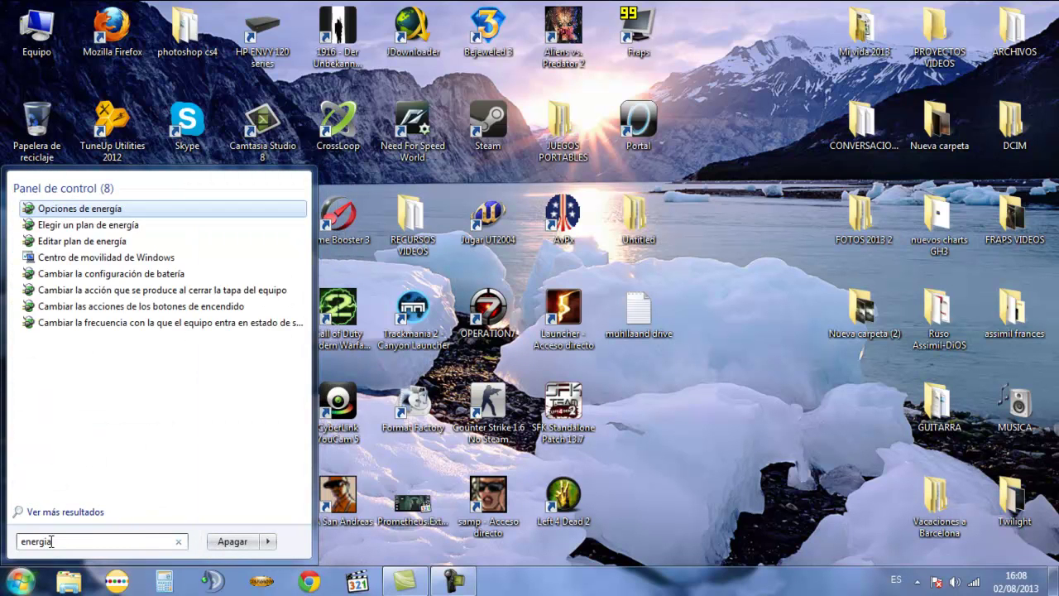
left_click(92, 212)
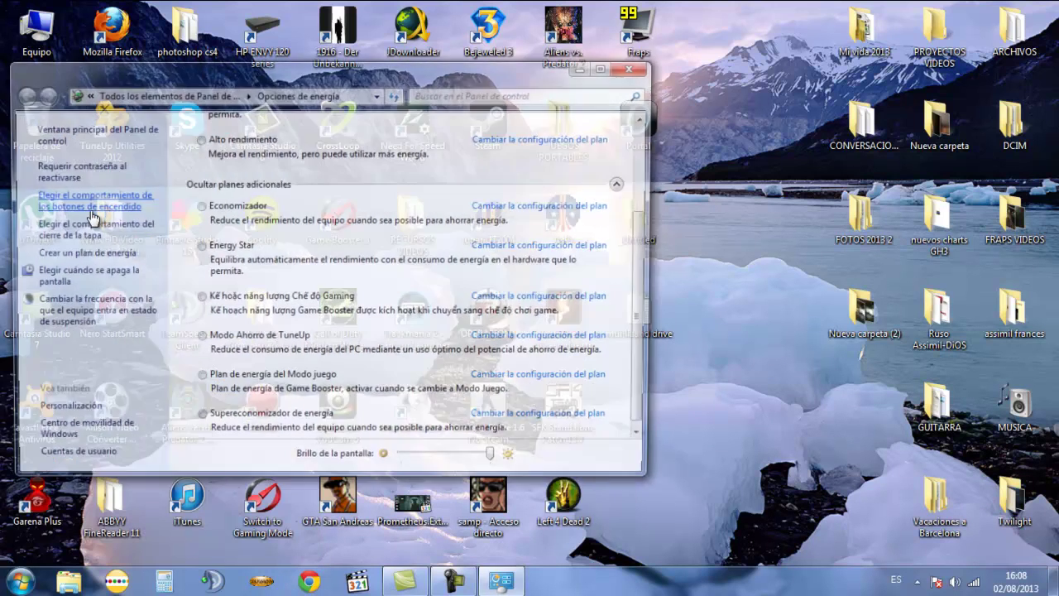
left_click_drag(395, 68, 412, 82)
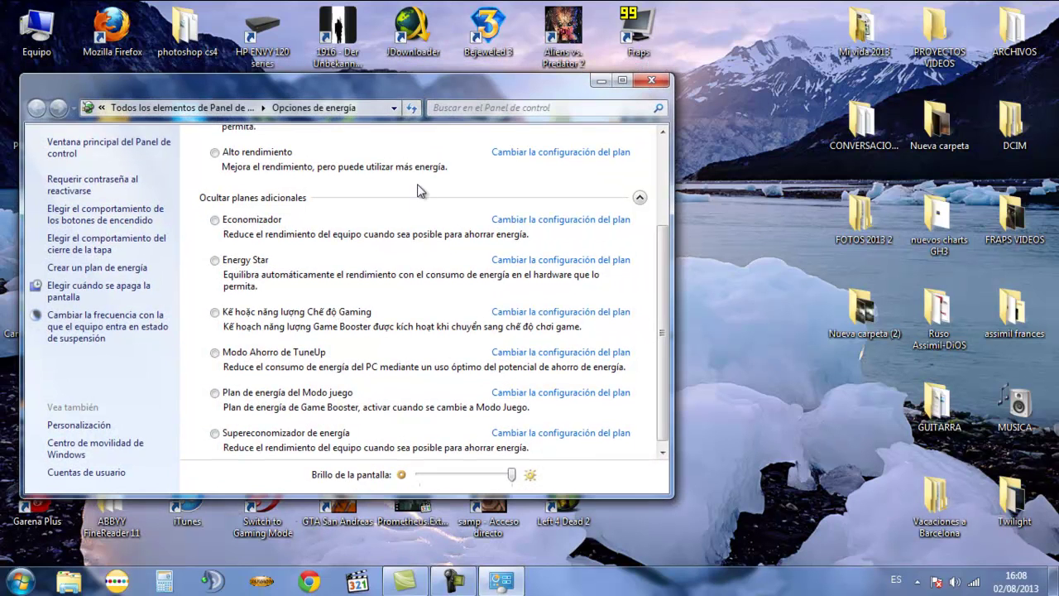
Activate the Alto rendimiento power plan and close the power options.
scroll(668, 291, "up", 3)
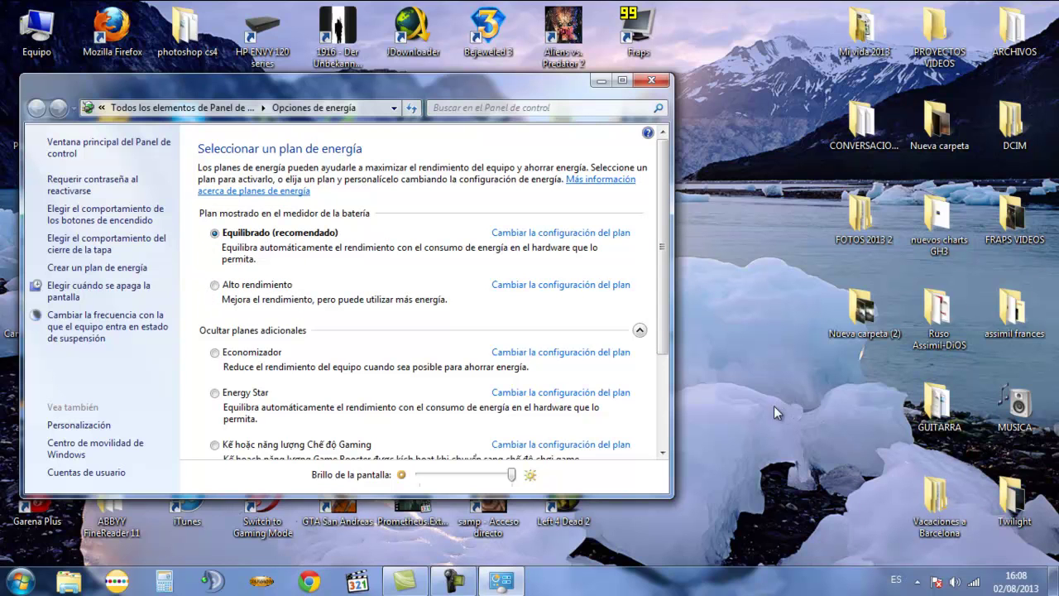
left_click(253, 286)
scroll(619, 335, "down", 3)
scroll(397, 414, "up", 3)
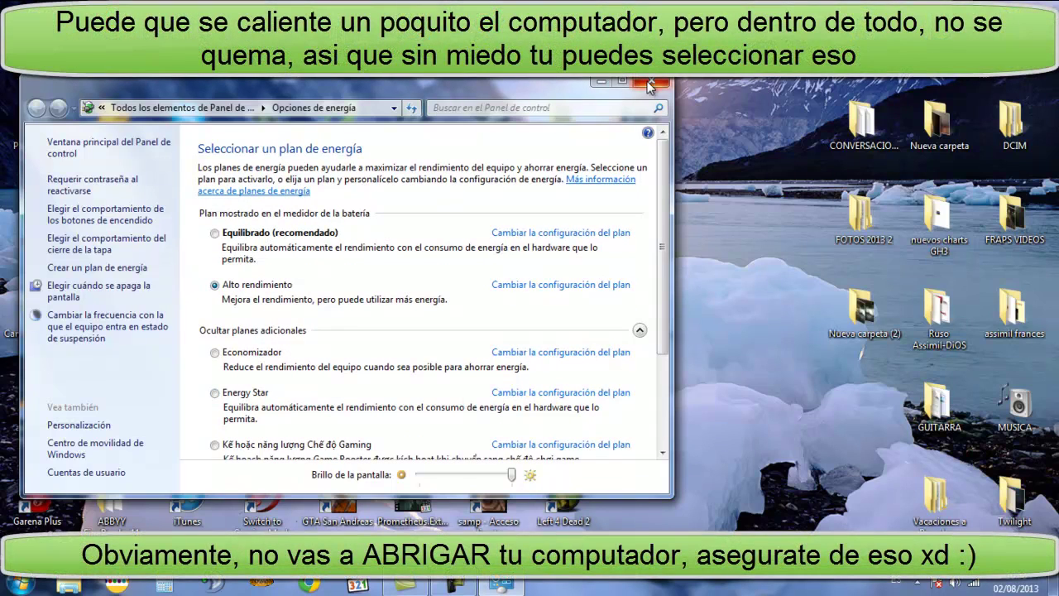
left_click(649, 84)
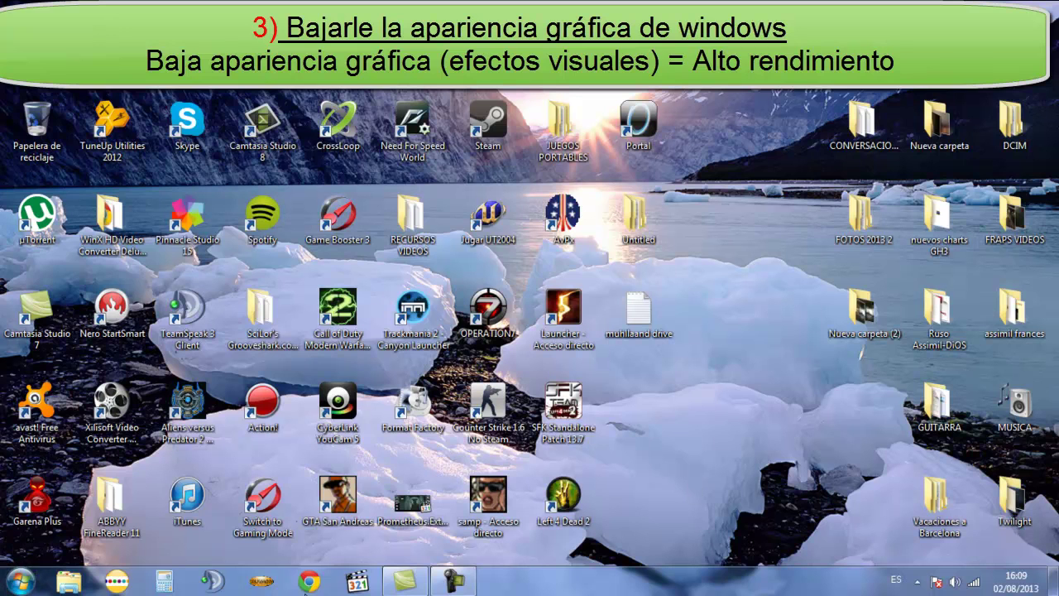
left_click(83, 584)
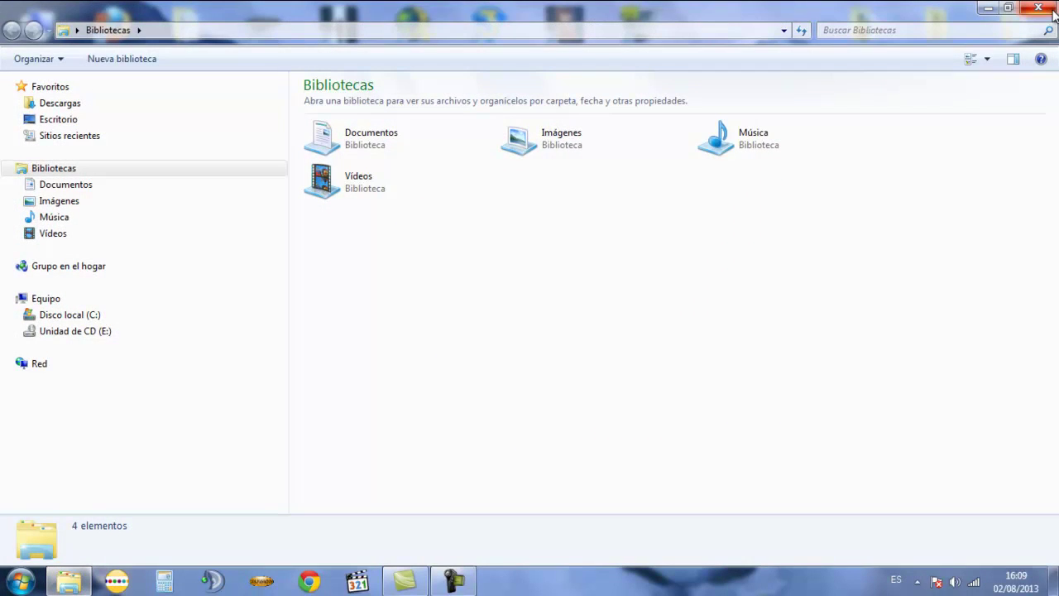
left_click(1053, 13)
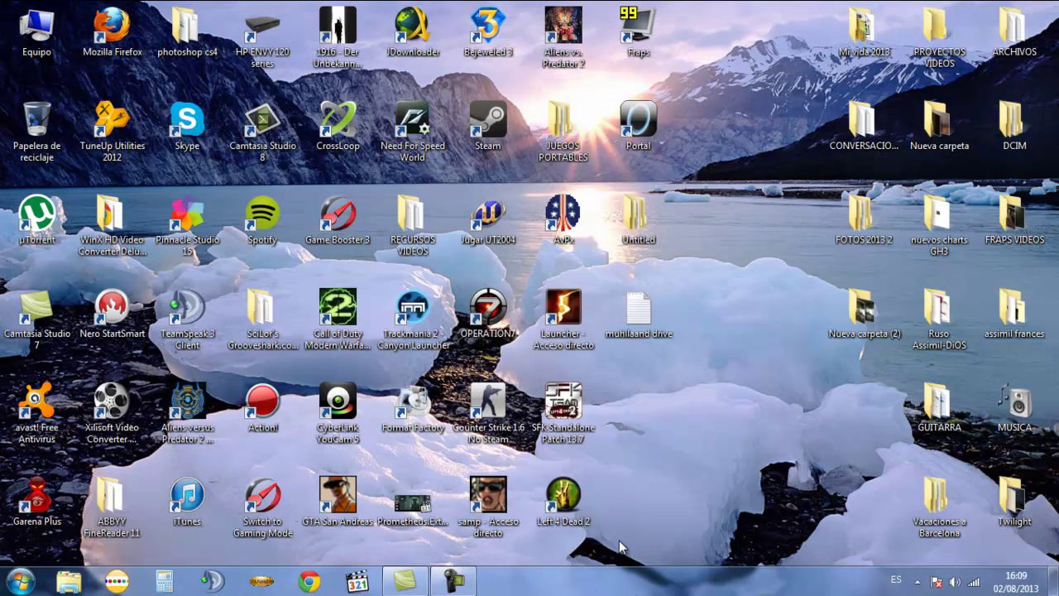
left_click(940, 121)
left_click(265, 426)
left_click(668, 458)
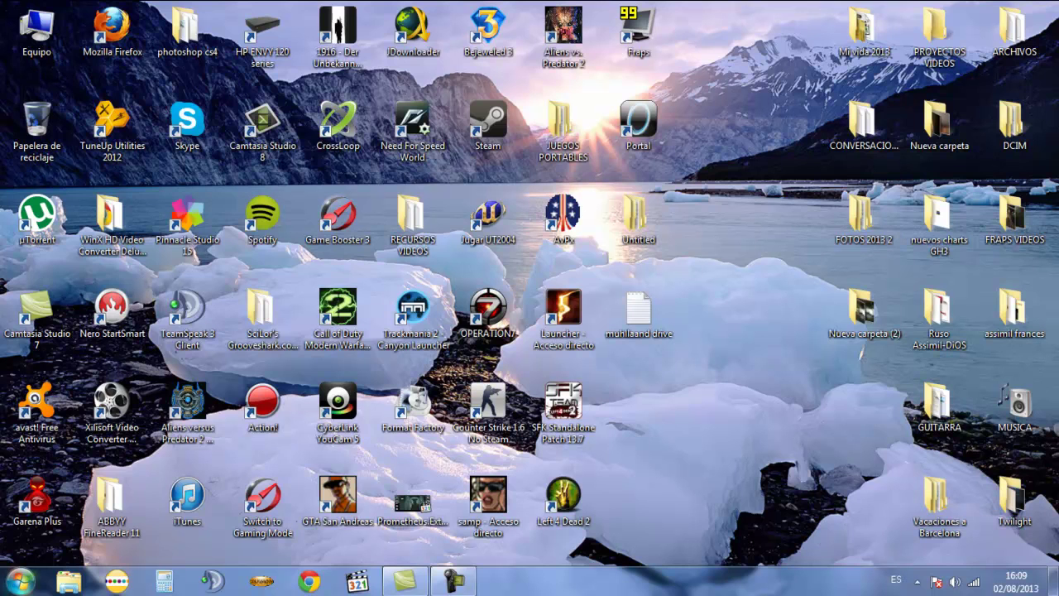
Search for "apariencia" and open the settings for adjusting the appearance and performance of Windows.
left_click(20, 581)
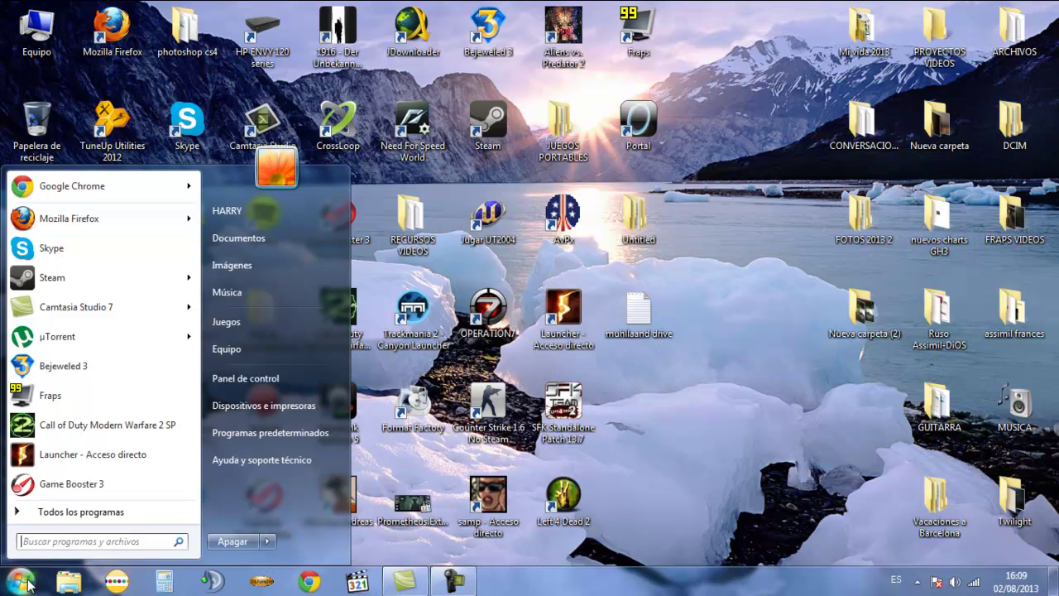
left_click(93, 544)
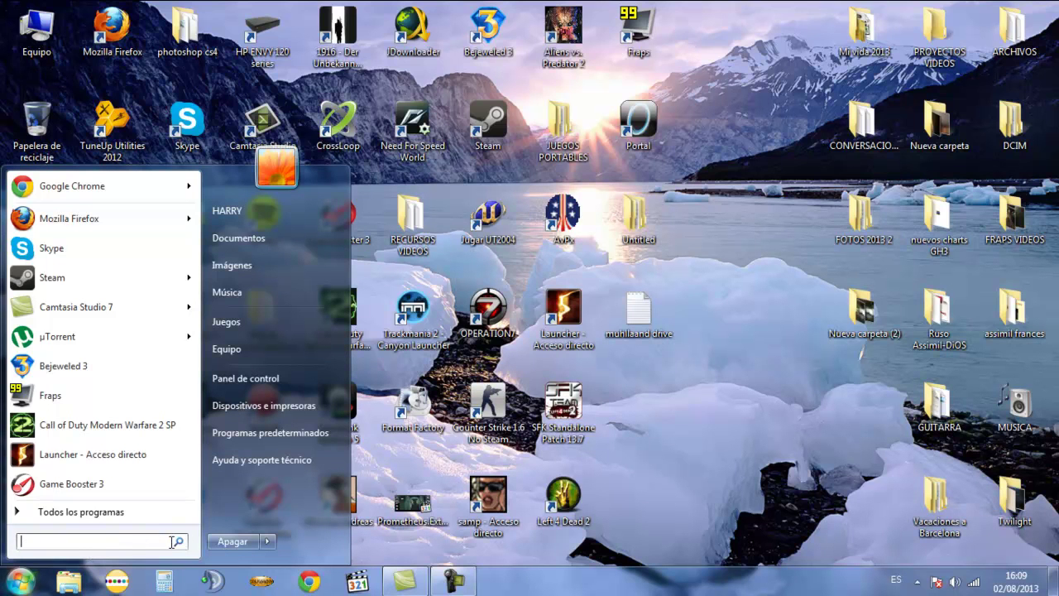
type("apariencia")
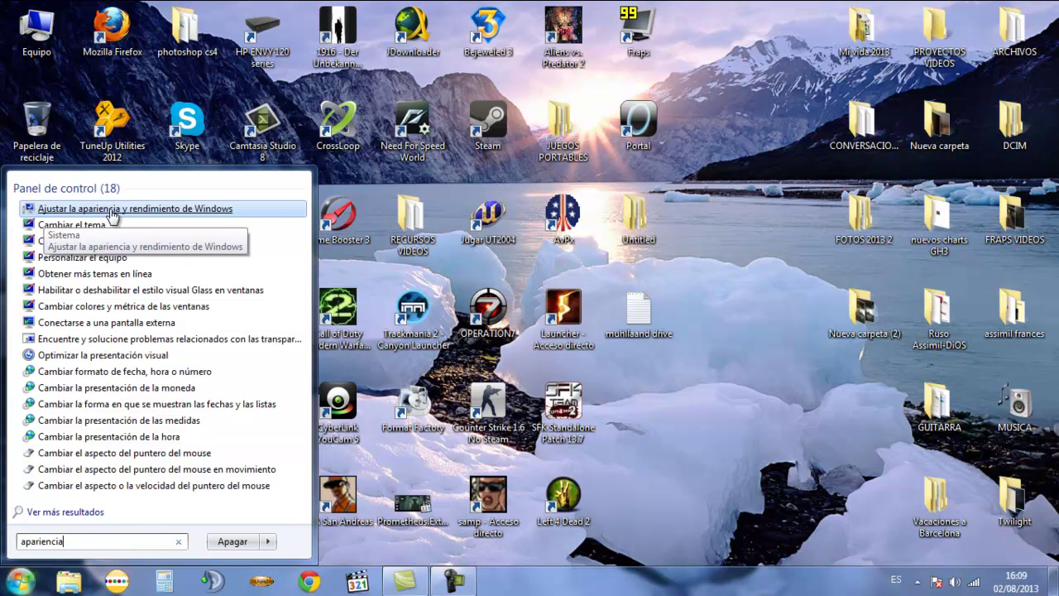
left_click(220, 216)
left_click_drag(223, 18, 398, 59)
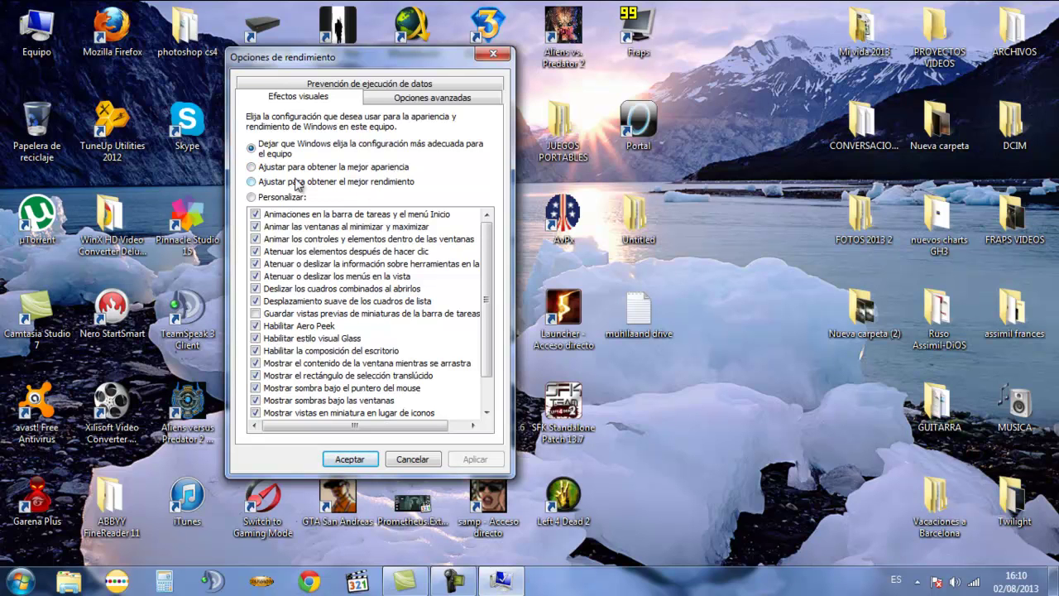
Set the visual effects to "Ajustar para obtener el mejor rendimiento", apply the change, and close the performance options.
left_click(259, 183)
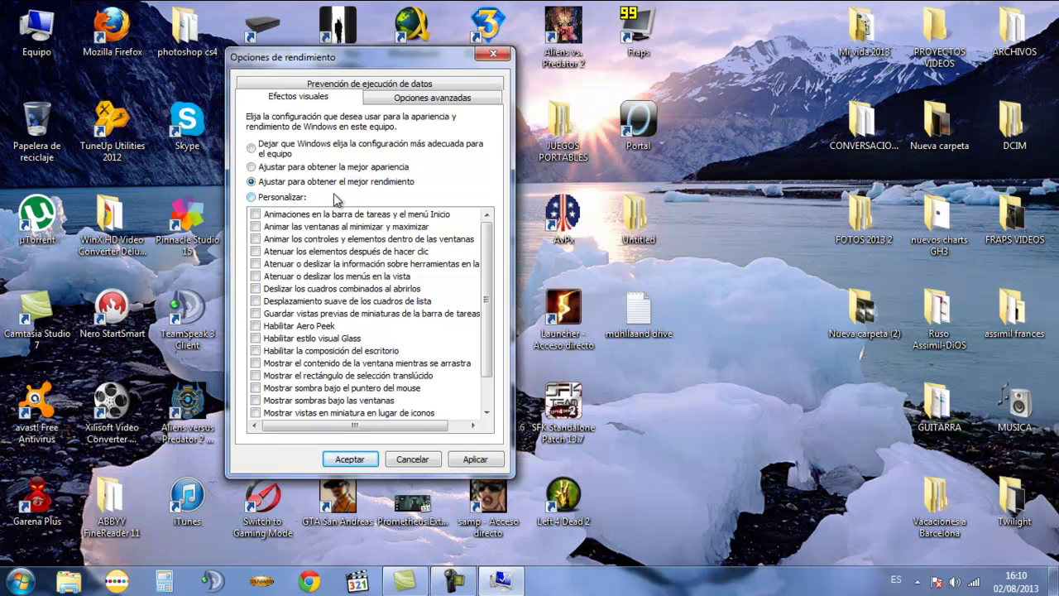
left_click(478, 460)
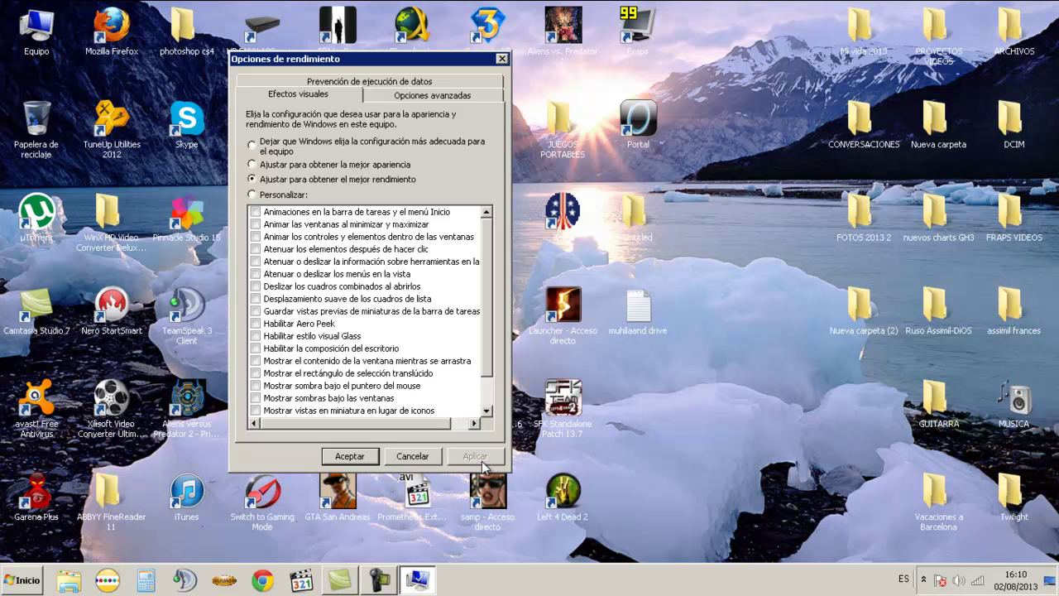
left_click(349, 456)
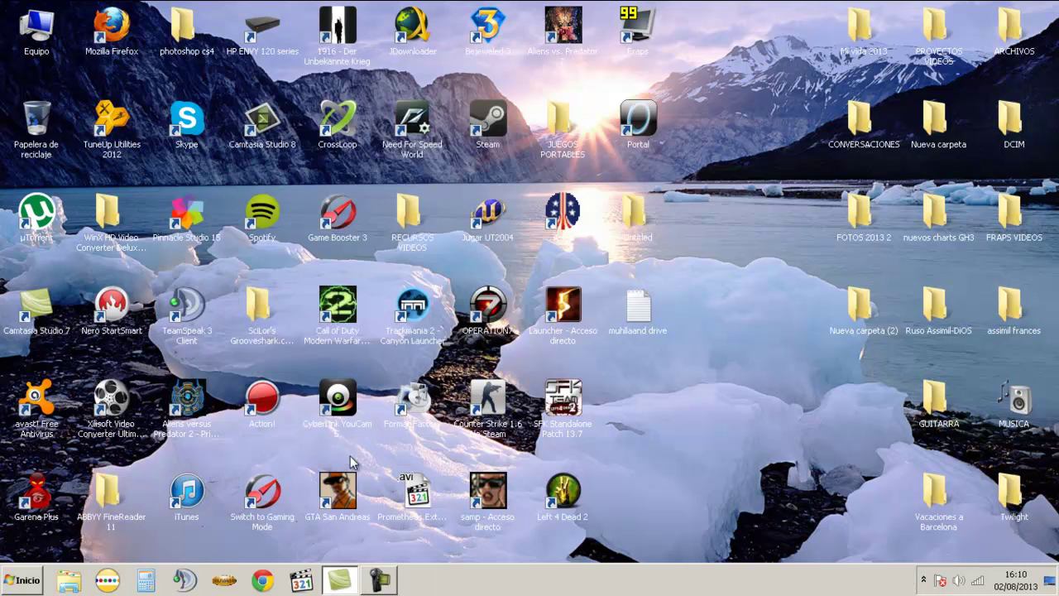
left_click(474, 235)
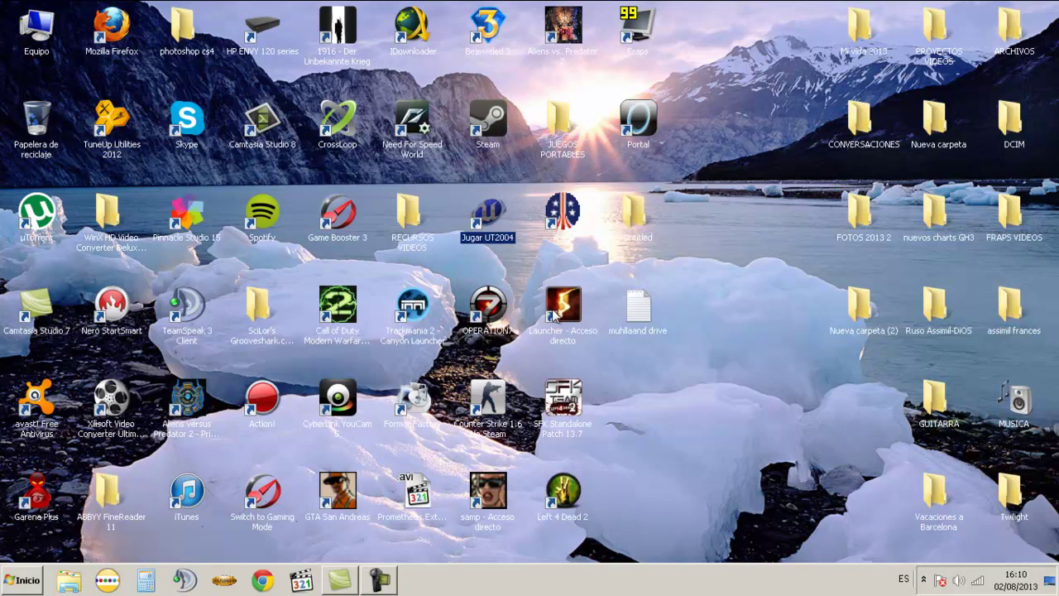
left_click(552, 309)
left_click(622, 311)
left_click(630, 210)
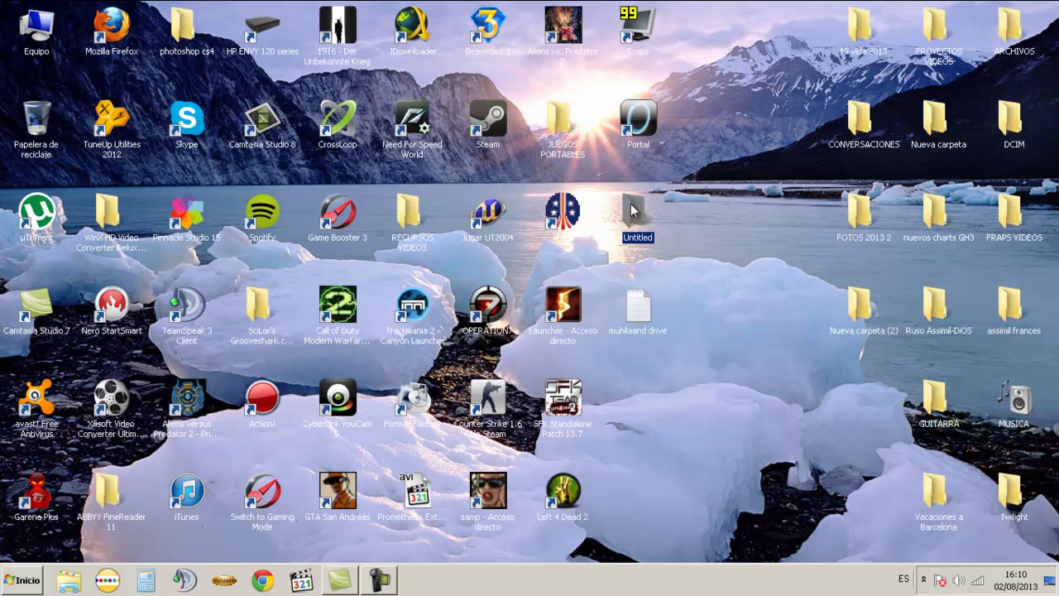
left_click(857, 223)
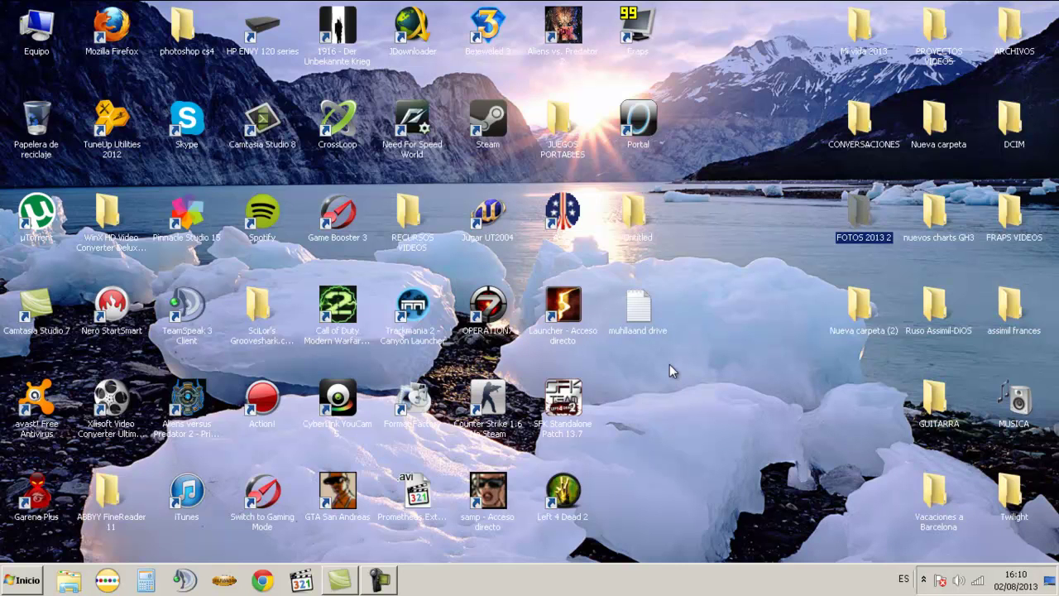
Search for the appearance and performance settings of Windows, reopen the performance options, and close them without changes.
right_click(697, 384)
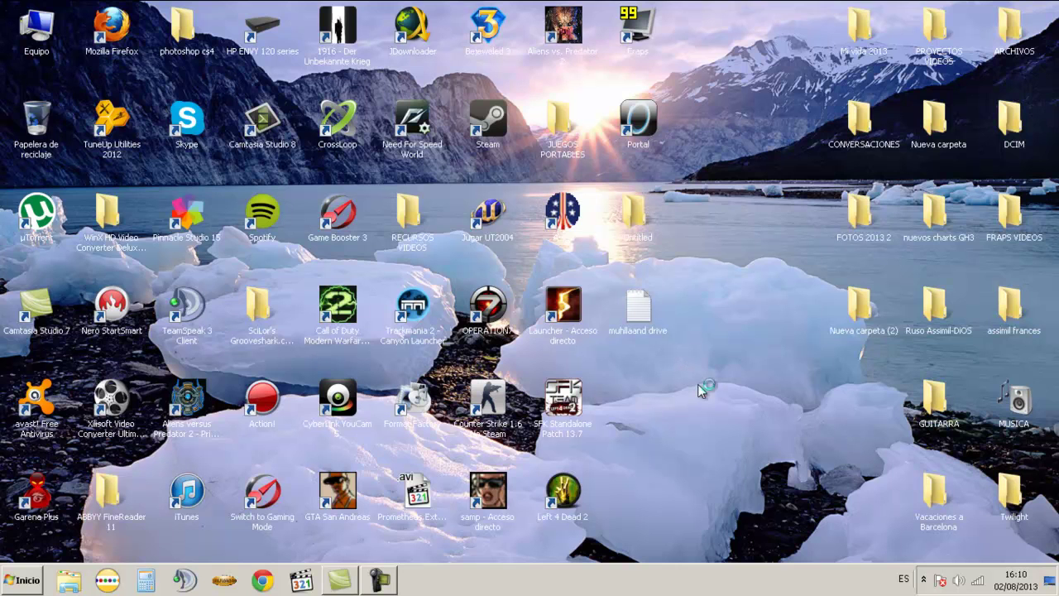
left_click(669, 418)
left_click(23, 579)
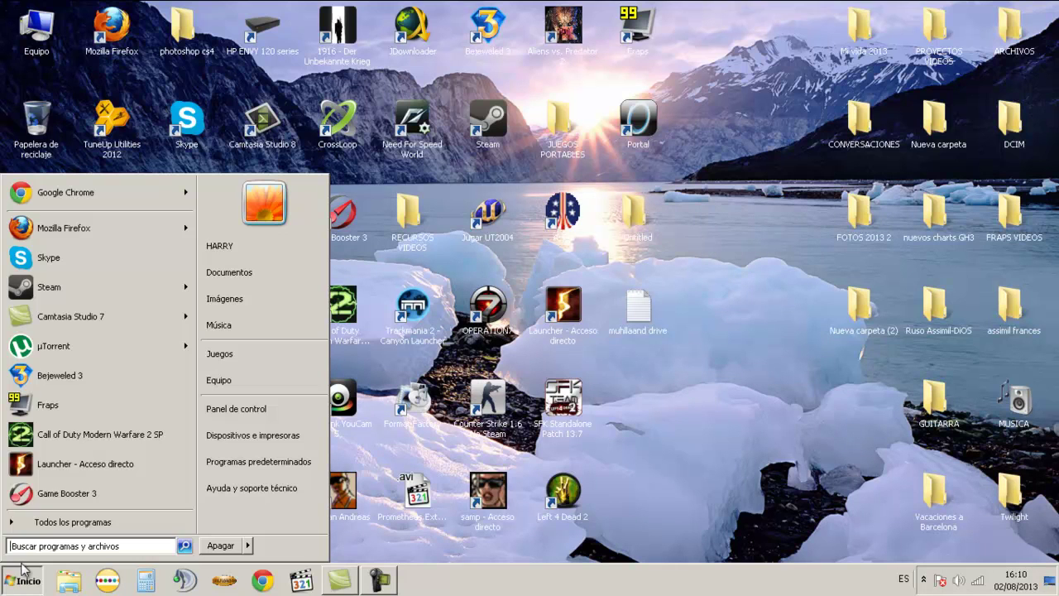
left_click(49, 545)
type("apre")
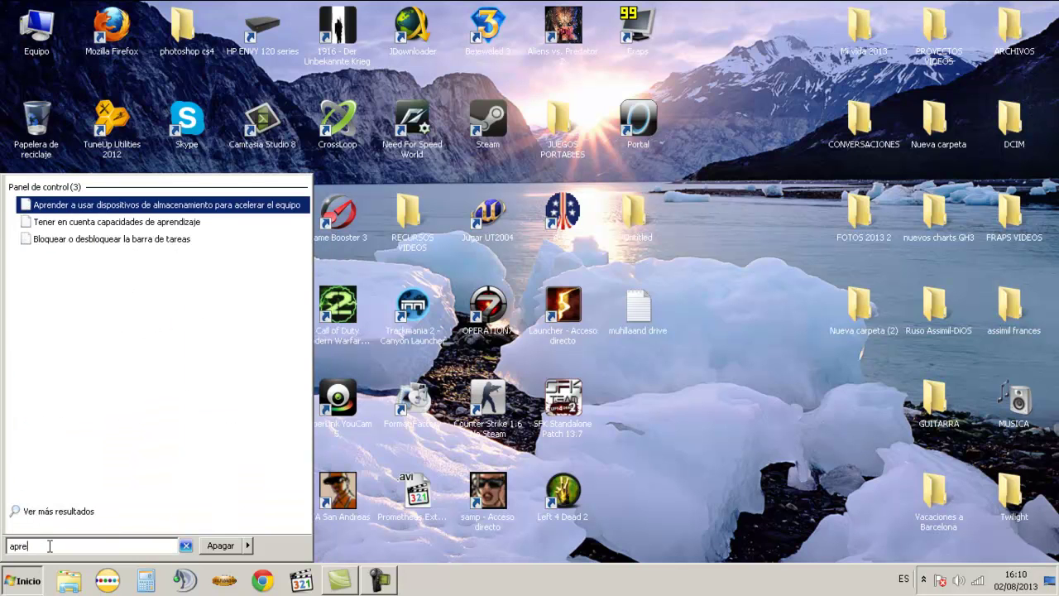
type("nen")
key("Return")
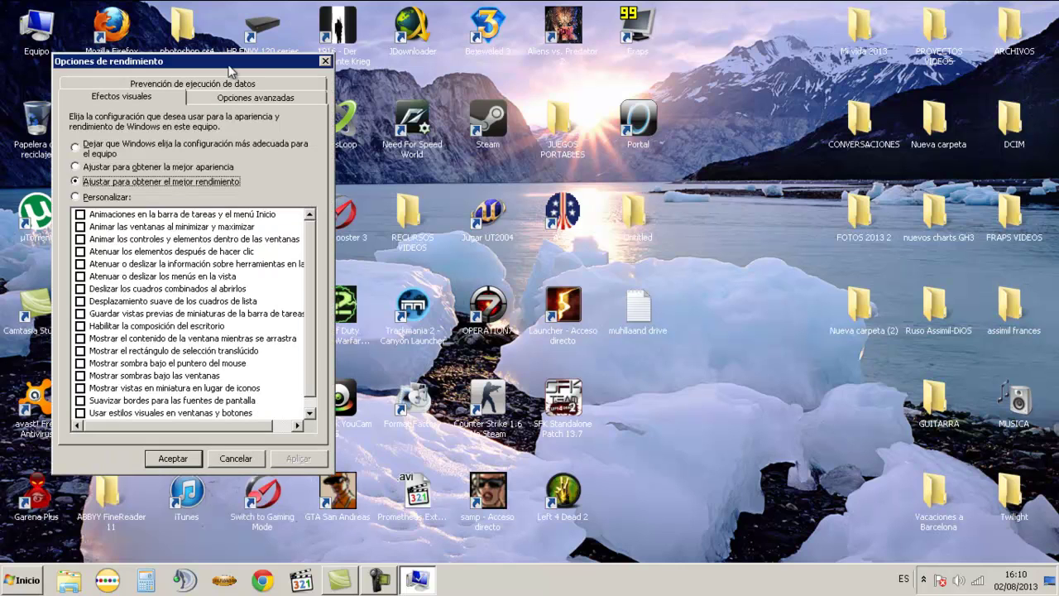
left_click(236, 462)
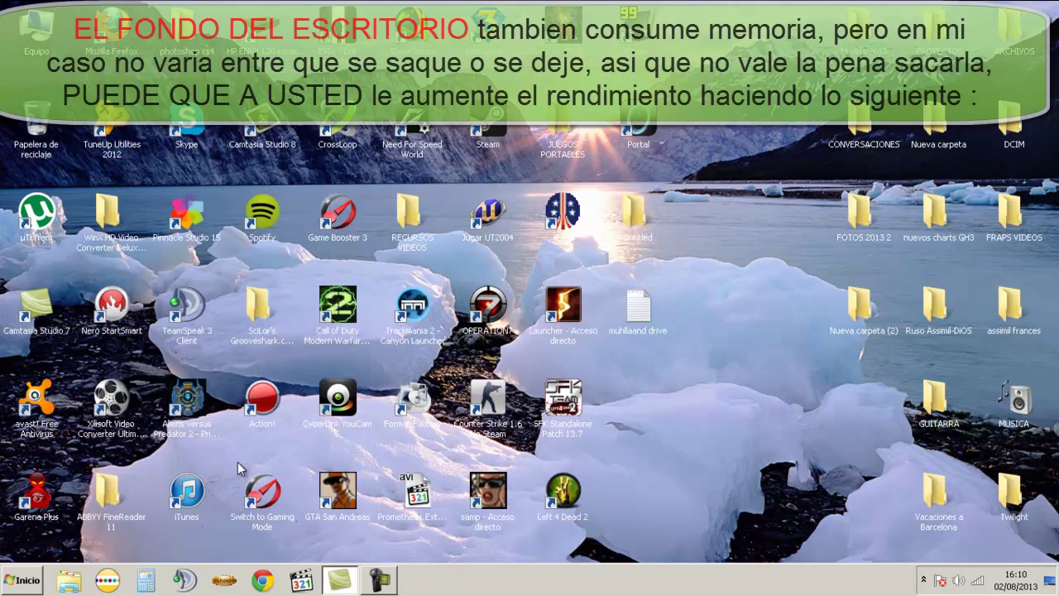
Open the desktop personalization settings and apply the Windows clásico theme.
right_click(770, 440)
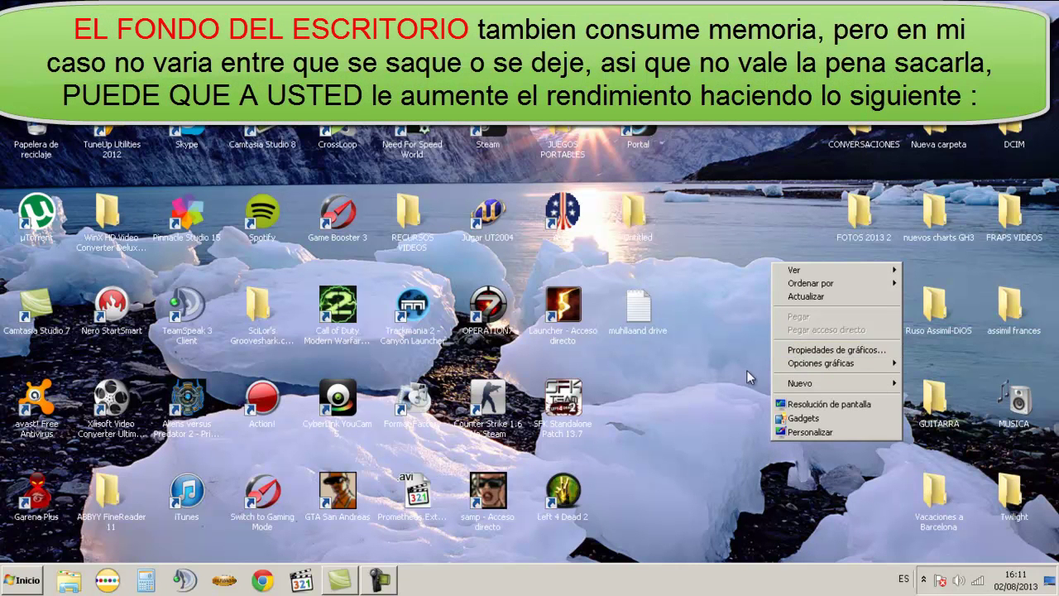
left_click(831, 431)
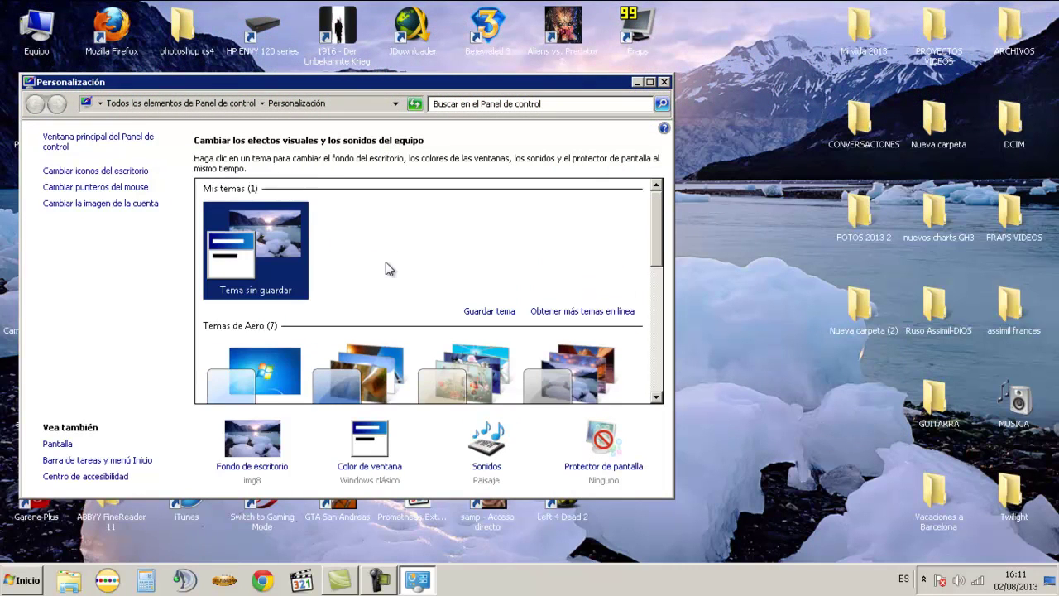
right_click(808, 383)
left_click(776, 302)
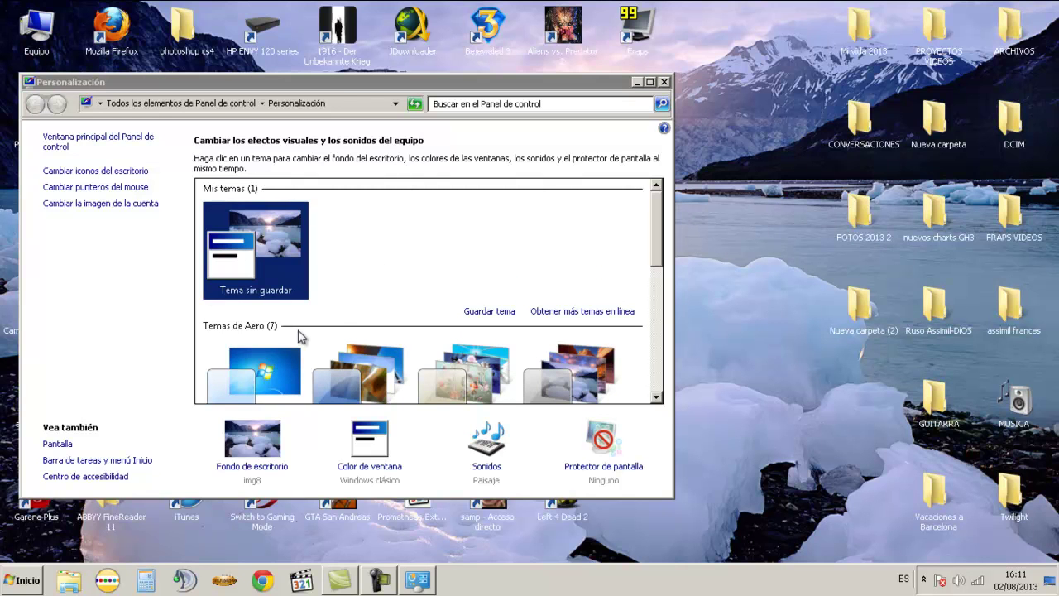
left_click(661, 288)
scroll(661, 288, "down", 5)
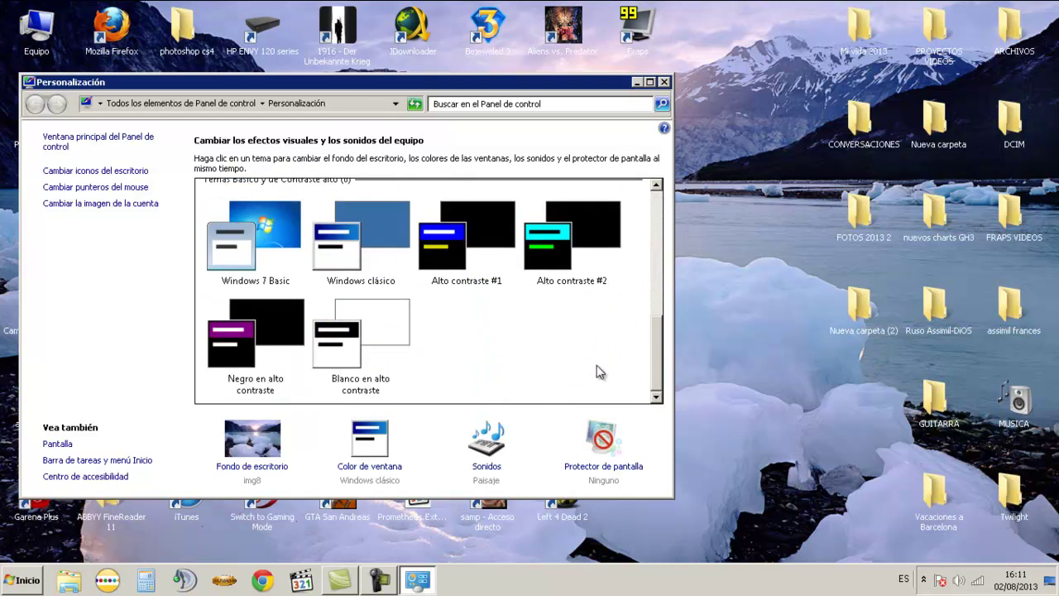
left_click(377, 220)
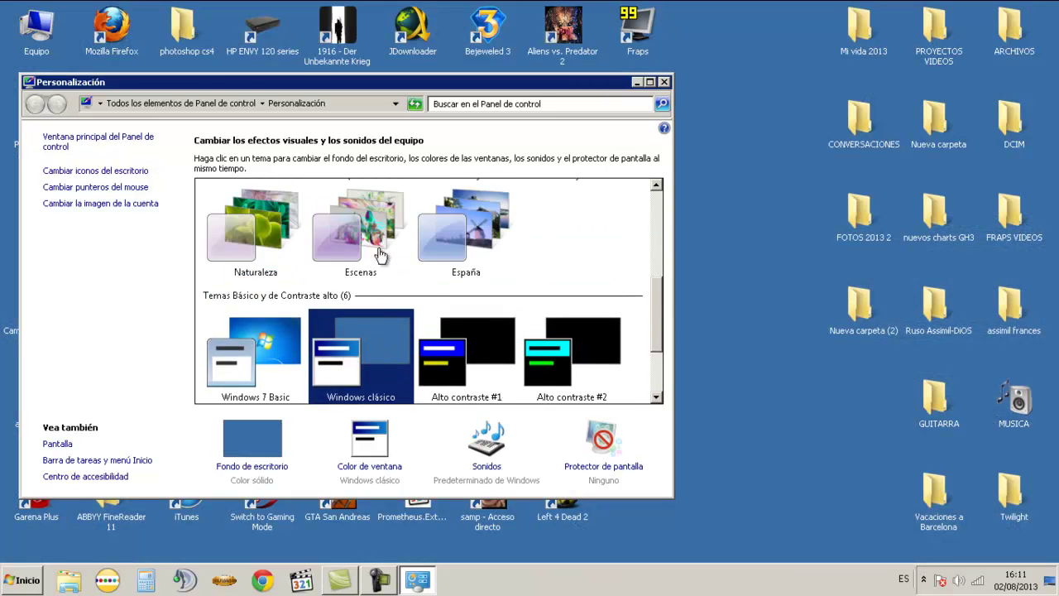
Reapply the unsaved theme with the img8 background and close the personalization window.
left_click(285, 254)
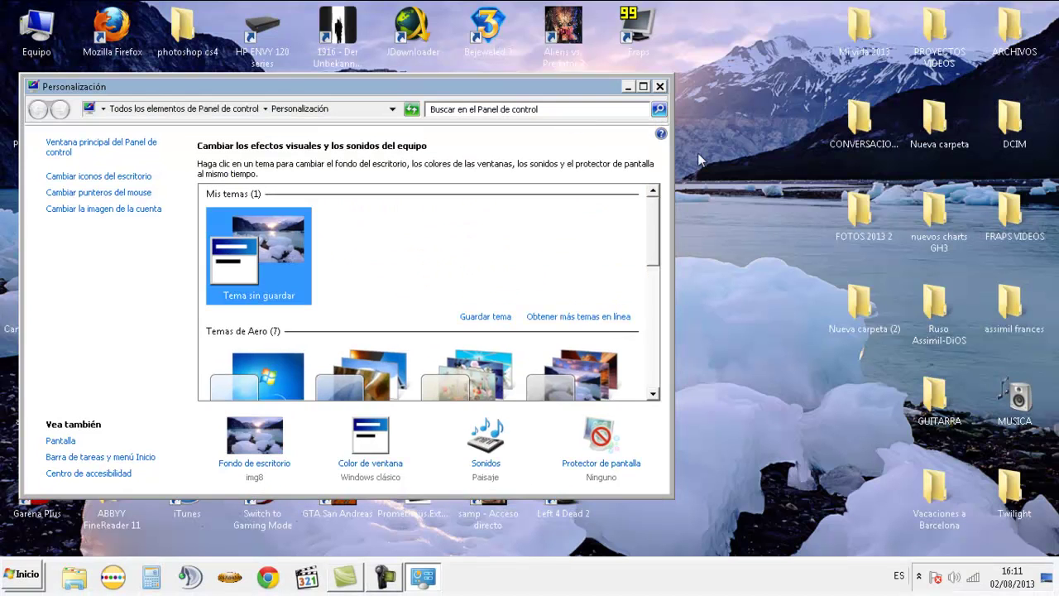
left_click(660, 86)
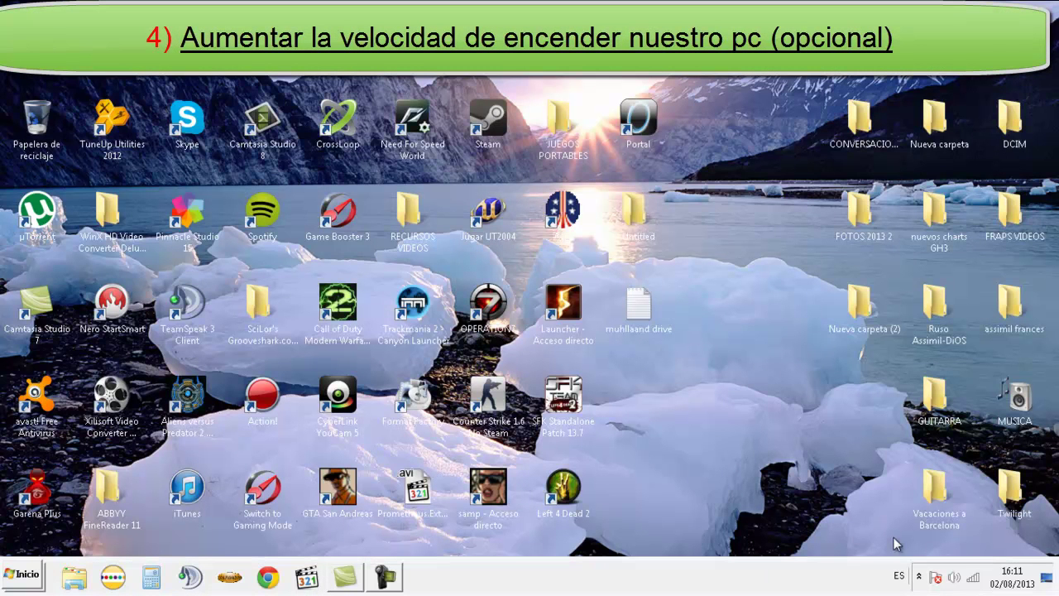
View the hidden notification area icons of the programs running in the background, and close the list.
left_click(920, 576)
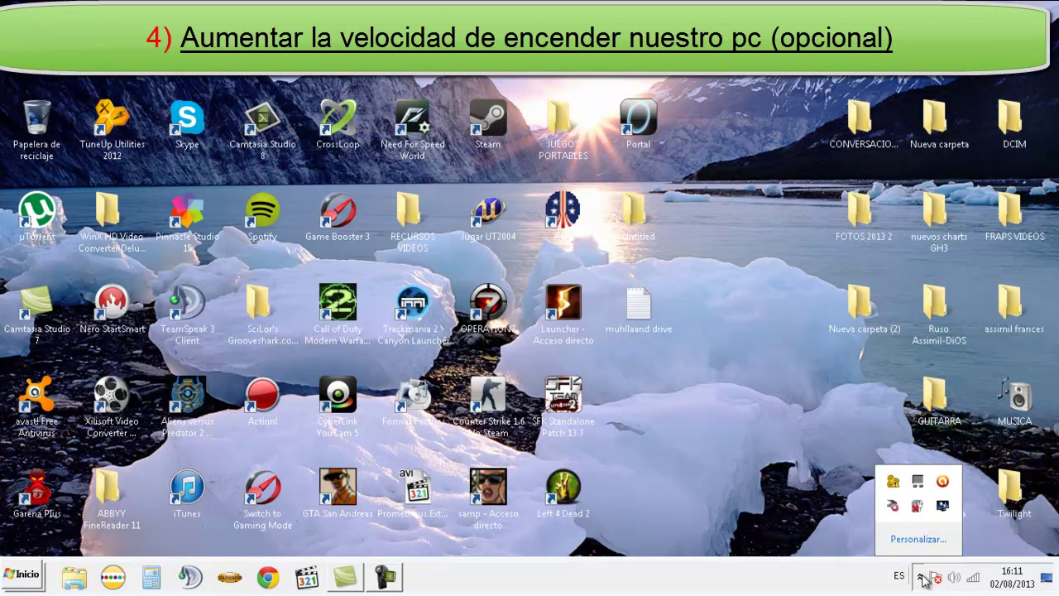
left_click(733, 438)
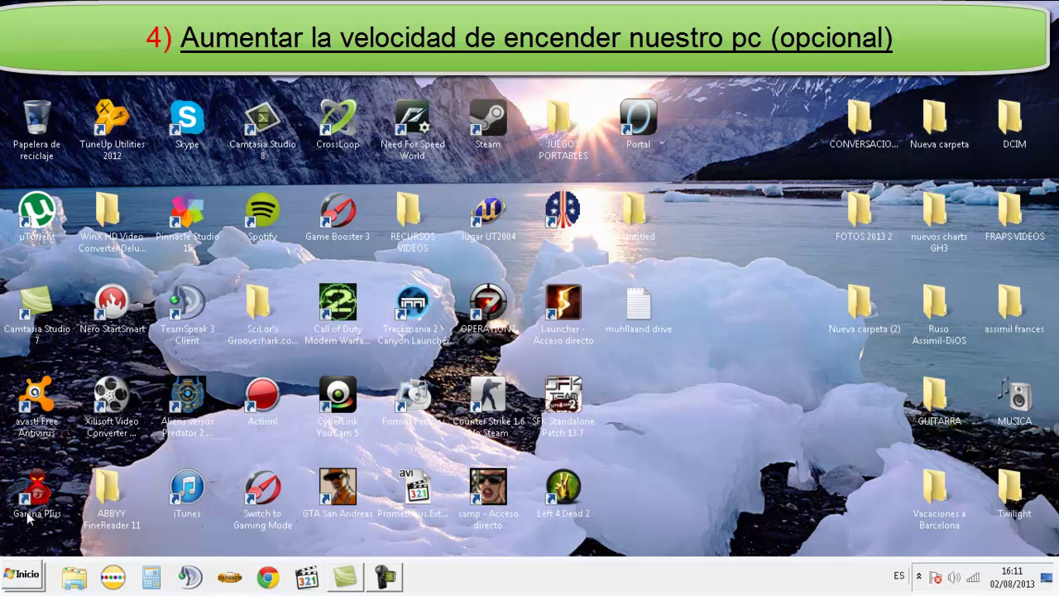
Search for "msconfig", open the system configuration, and display the programs that start with Windows.
left_click(18, 579)
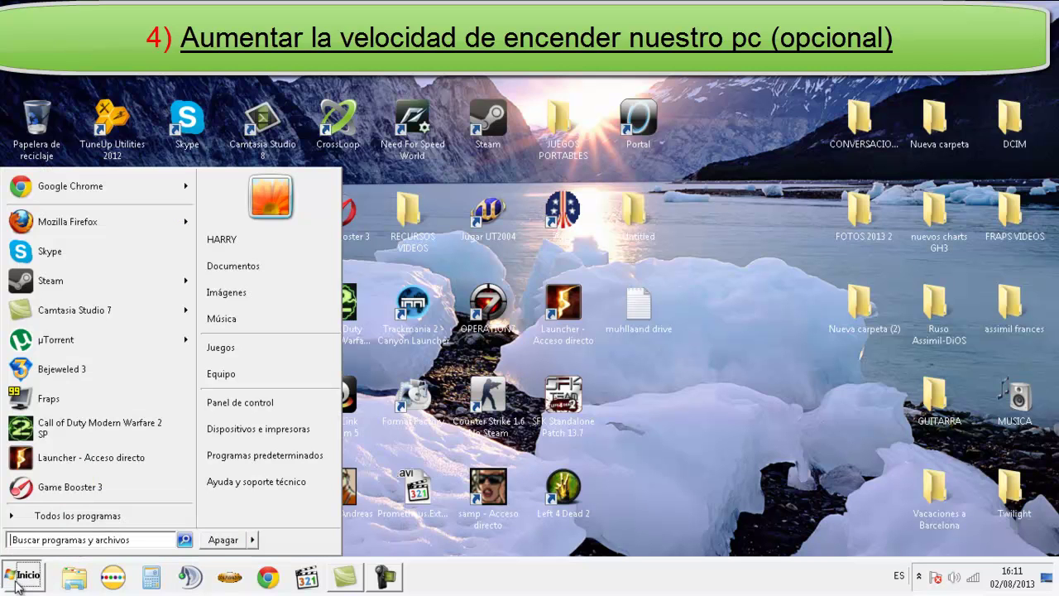
left_click(56, 541)
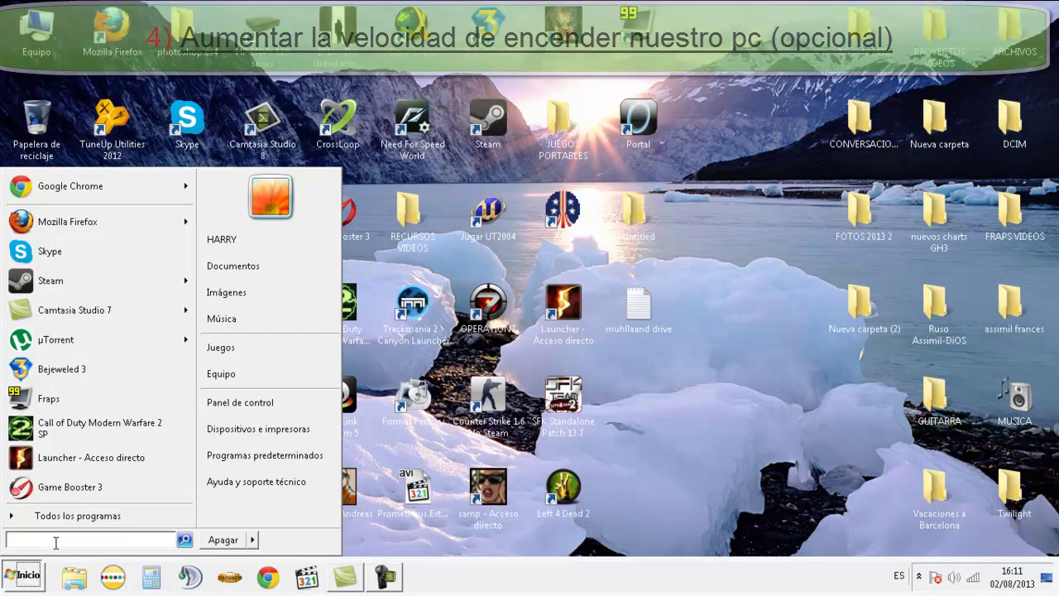
type("msco")
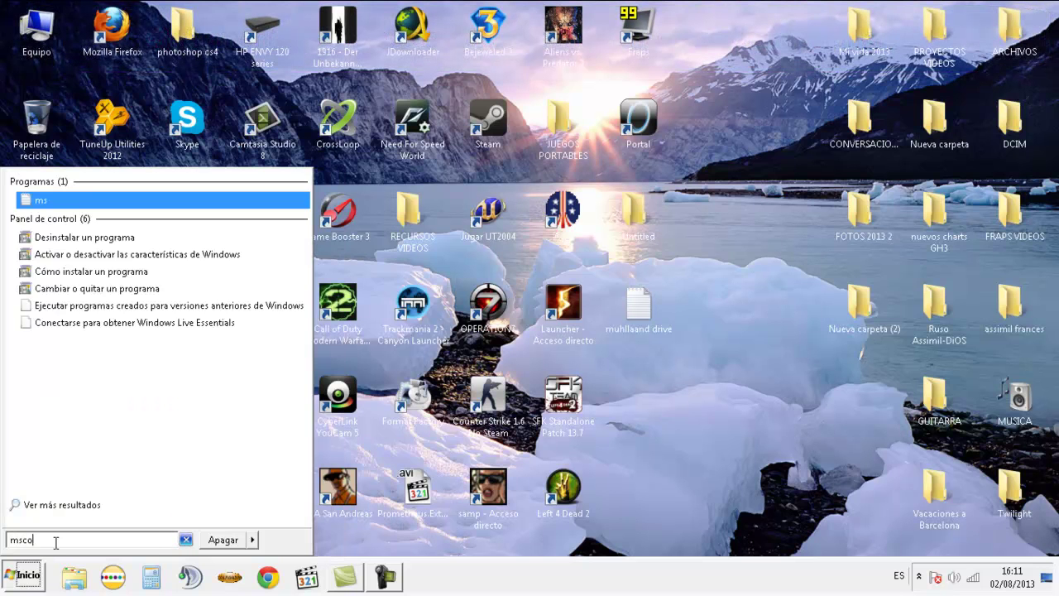
type("nfig")
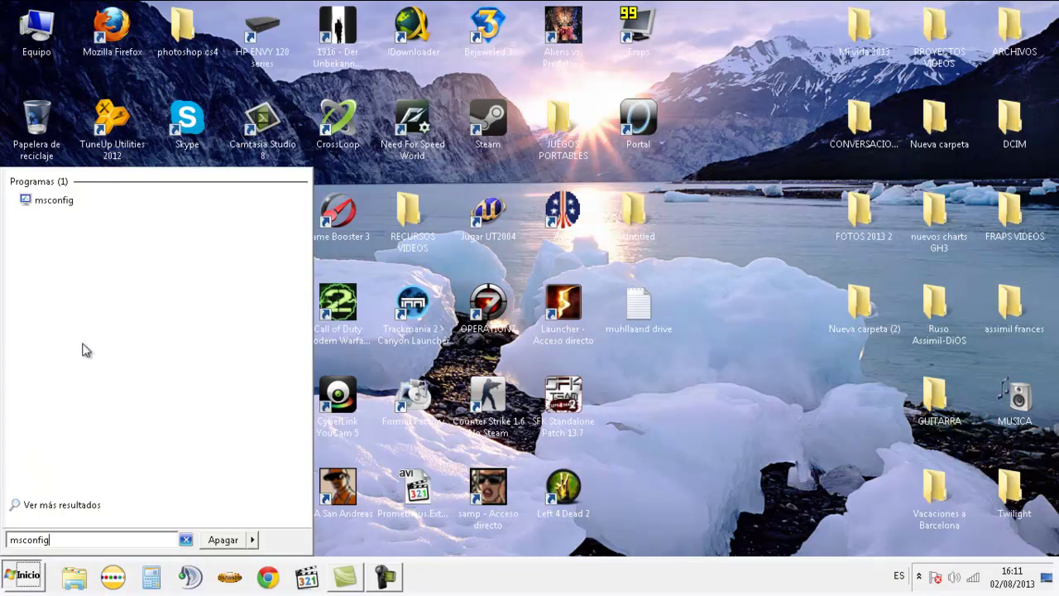
left_click(64, 203)
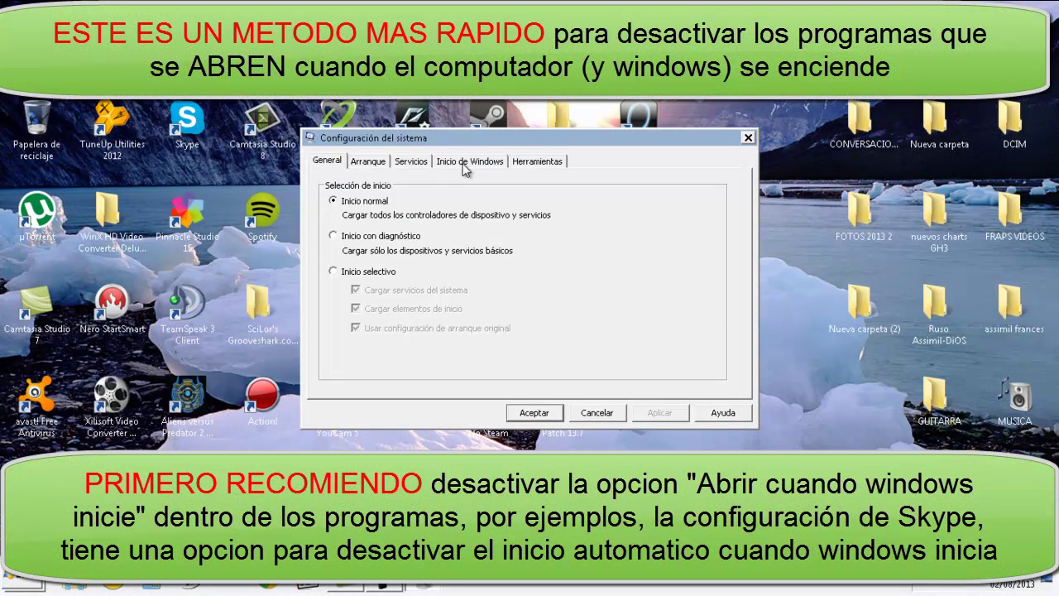
left_click(481, 163)
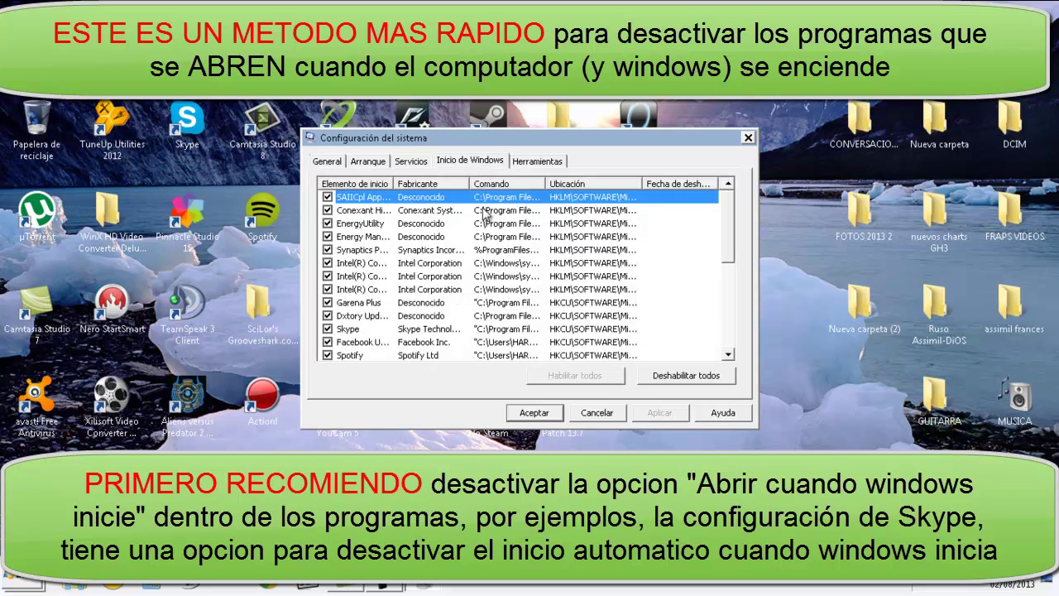
Look through the list of startup programs and widen the Elemento de inicio column to read their names.
scroll(480, 280, "down", 5)
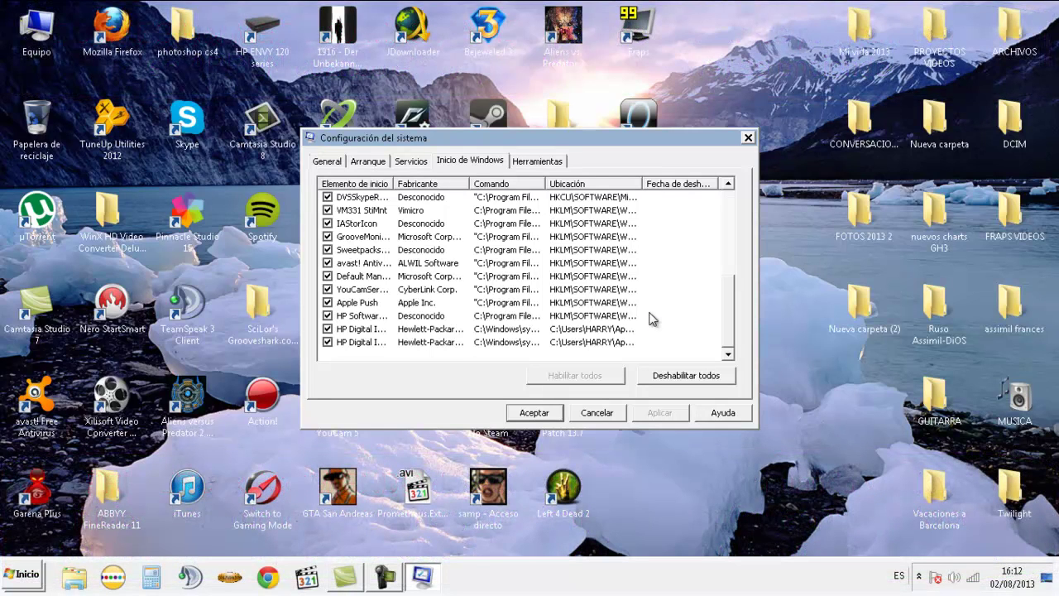
scroll(576, 328, "up", 6)
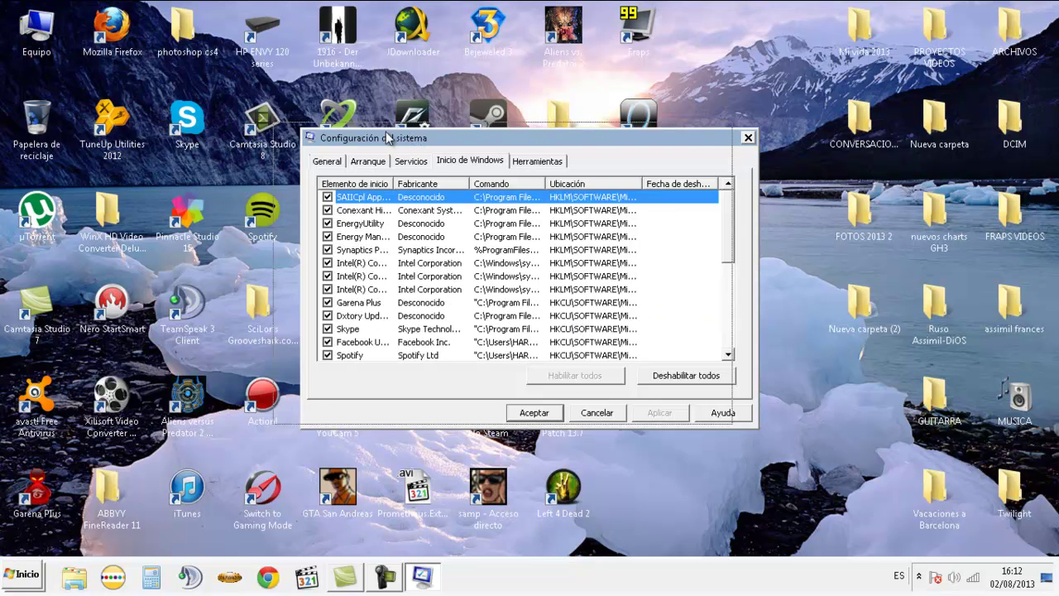
left_click_drag(417, 140, 389, 136)
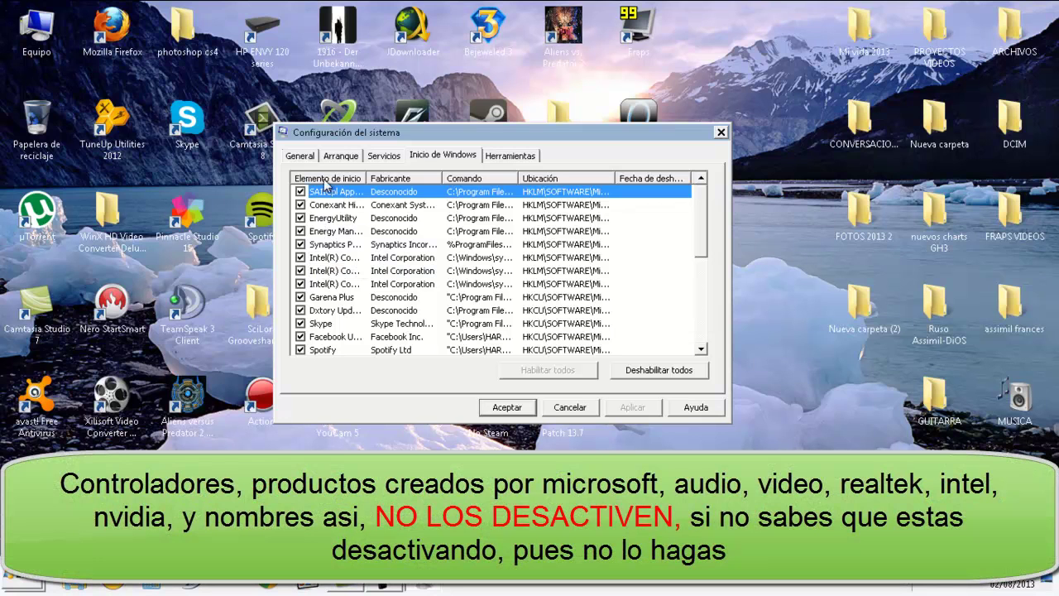
left_click_drag(369, 178, 411, 178)
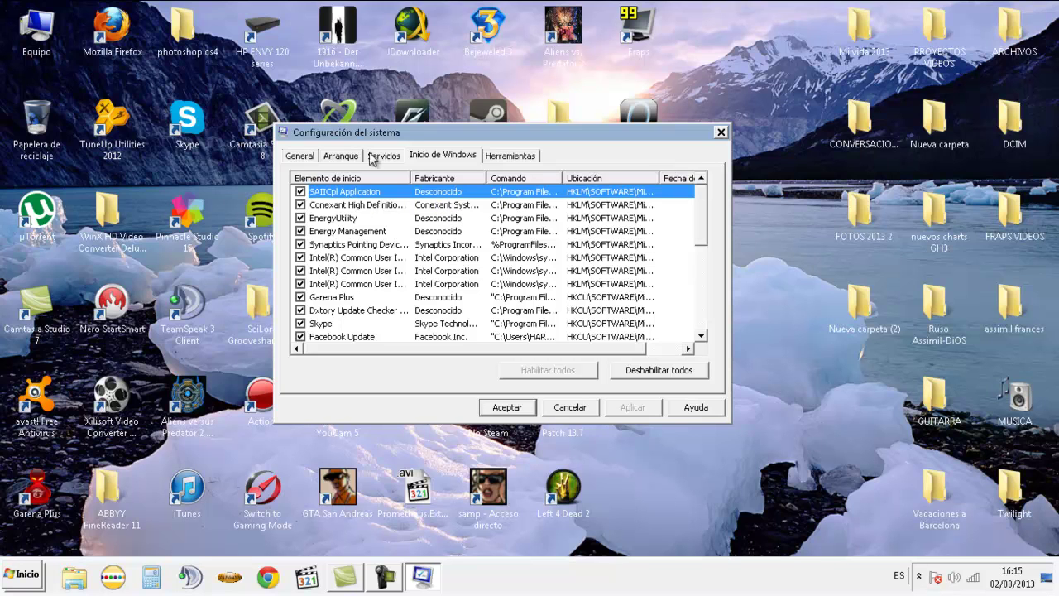
Examine the driver and system startup entries, including Conexant audio, EnergyUtility, Energy Management, Synaptics, and Intel.
left_click(376, 208)
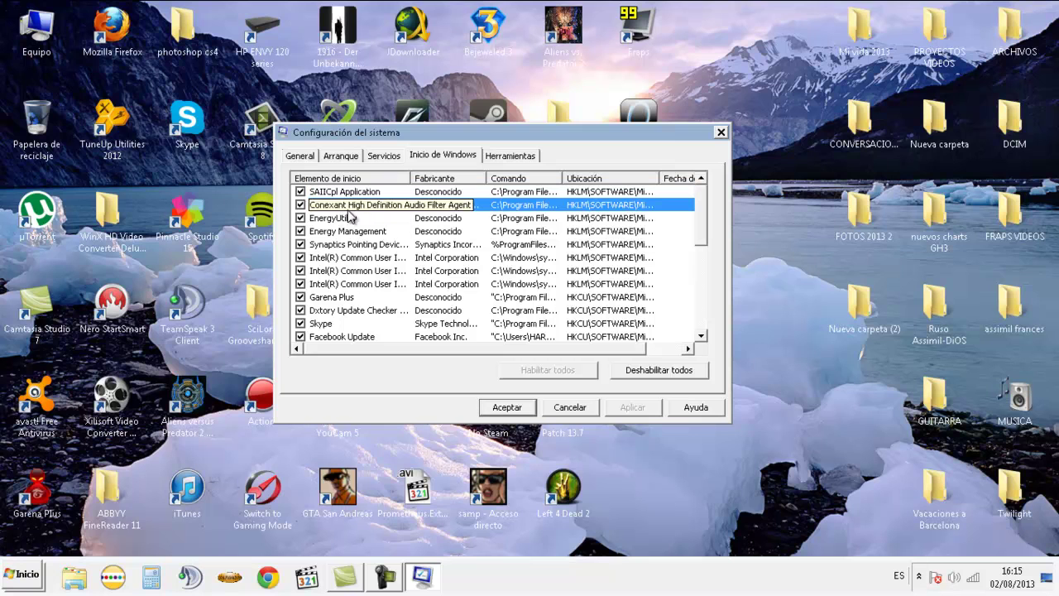
left_click(626, 196)
left_click(582, 207)
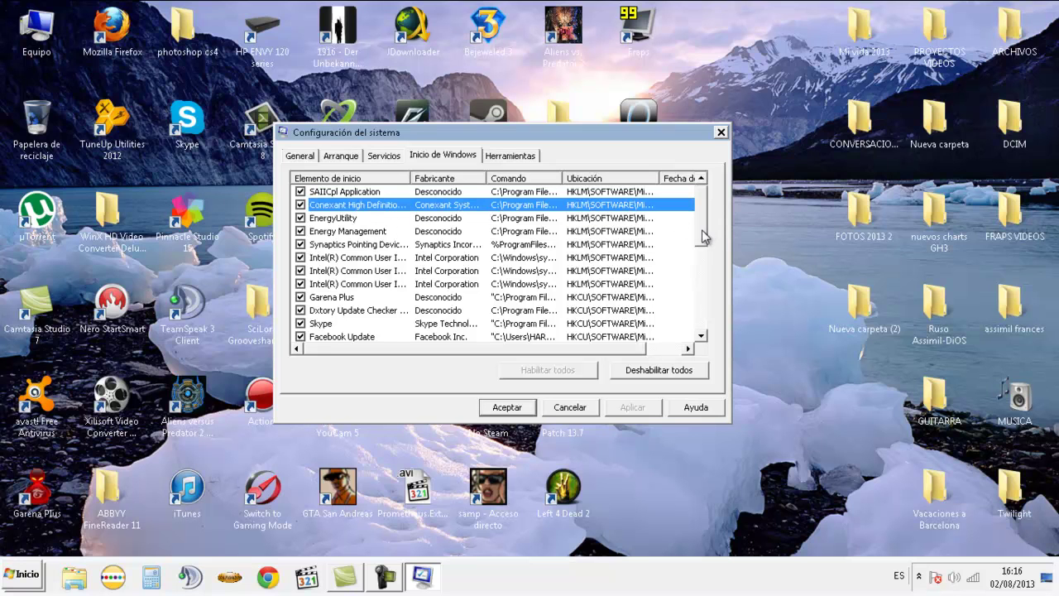
scroll(701, 226, "down", 1)
left_click(385, 207)
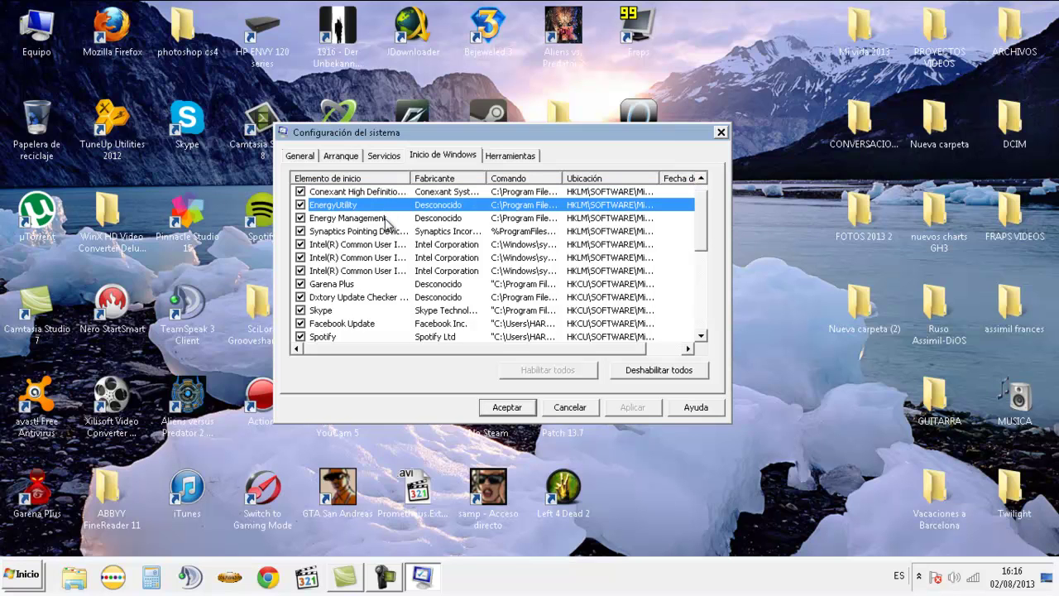
left_click(385, 218)
left_click(389, 232)
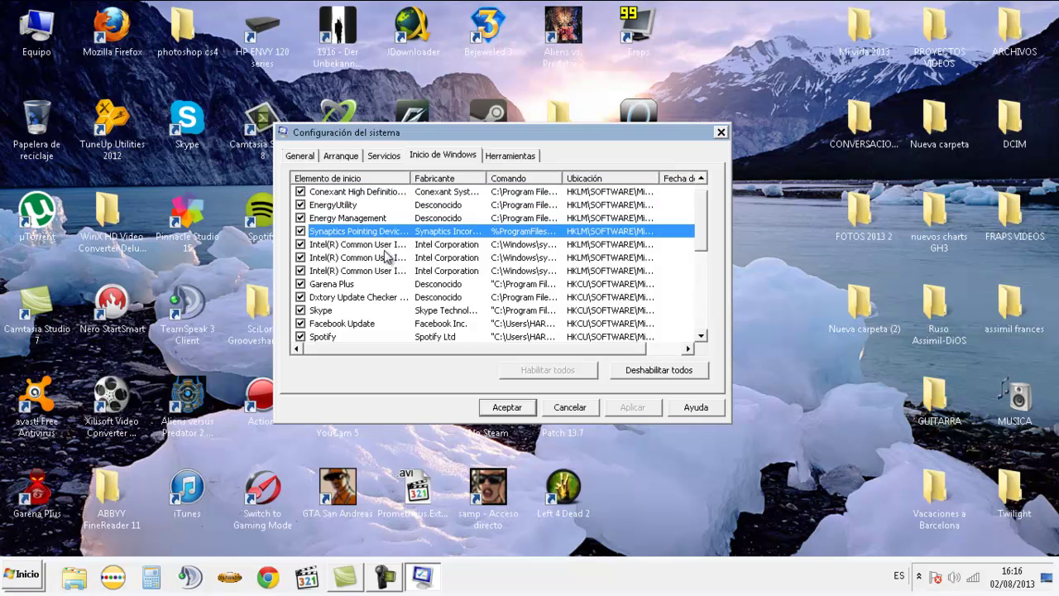
left_click(385, 259)
left_click(389, 245)
left_click(393, 271)
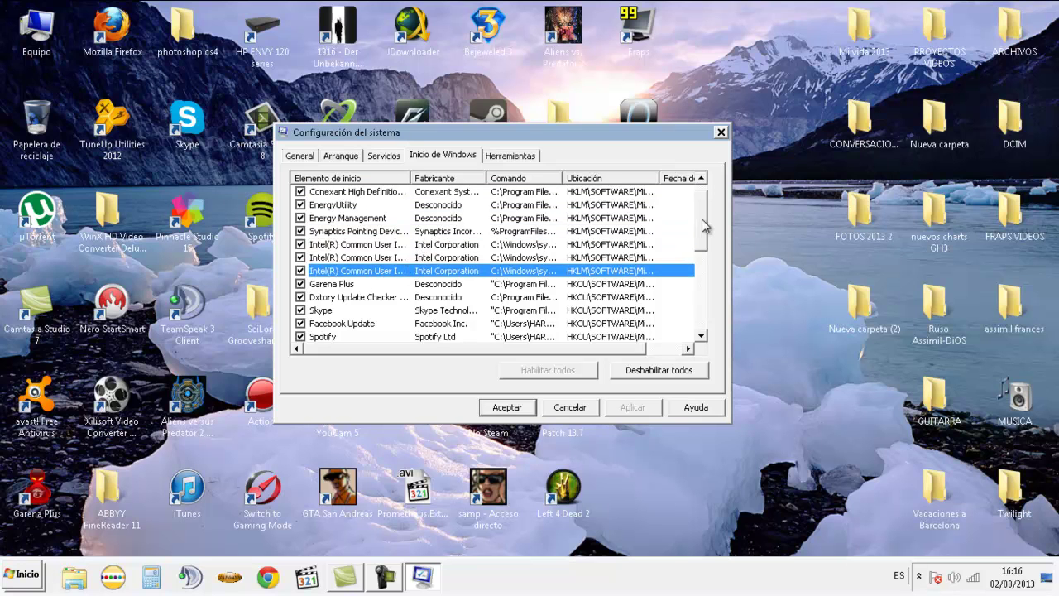
scroll(704, 221, "down", 1)
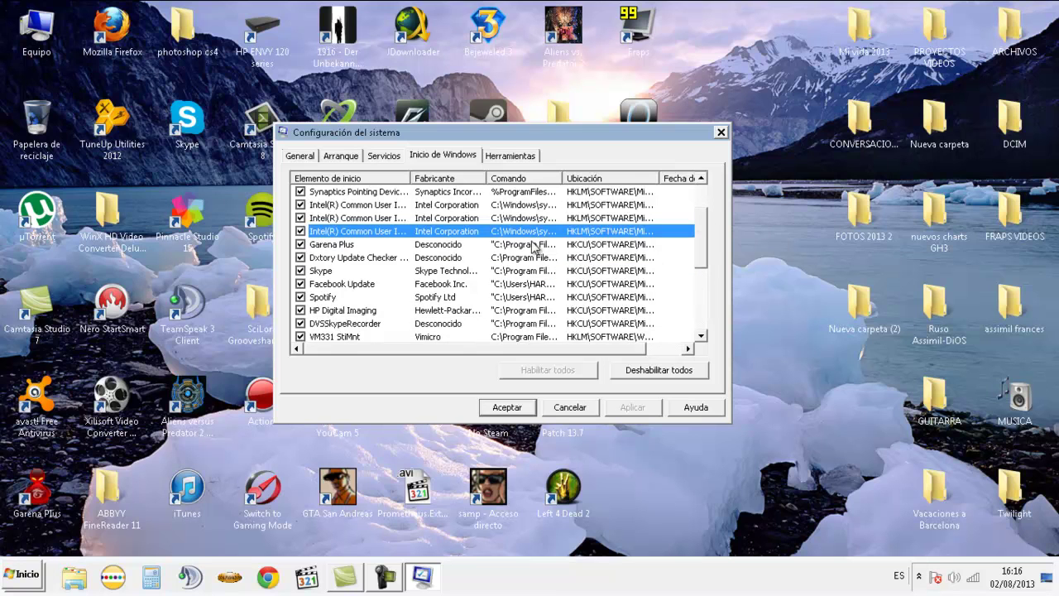
Widen the Comando column to check Garena Plus's path, and uncheck Garena Plus, Dxtory Update Checker, and Skype as startup programs.
left_click(533, 245)
left_click_drag(562, 177, 583, 177)
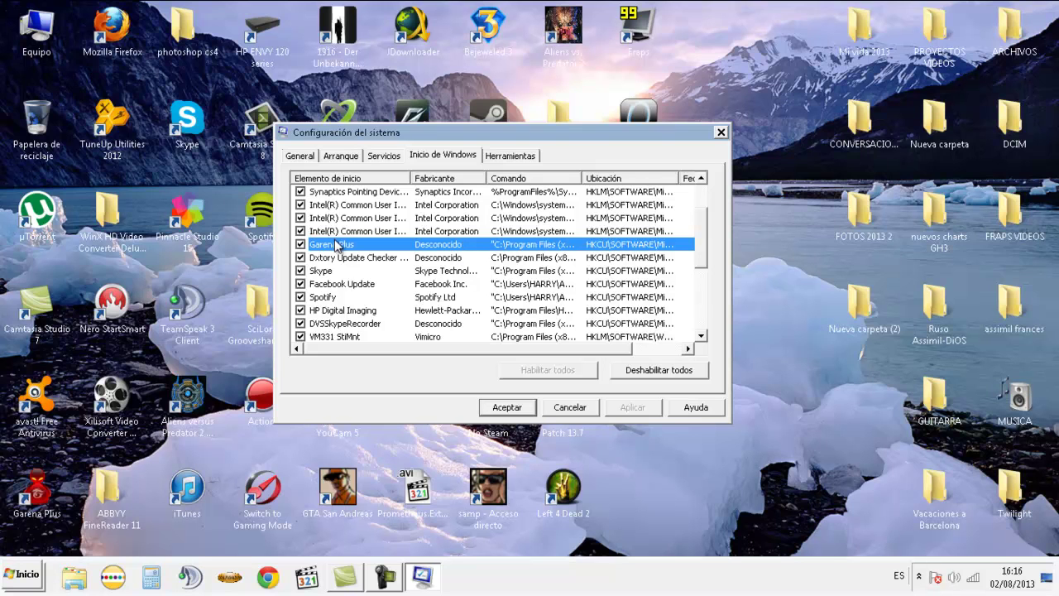
left_click(300, 244)
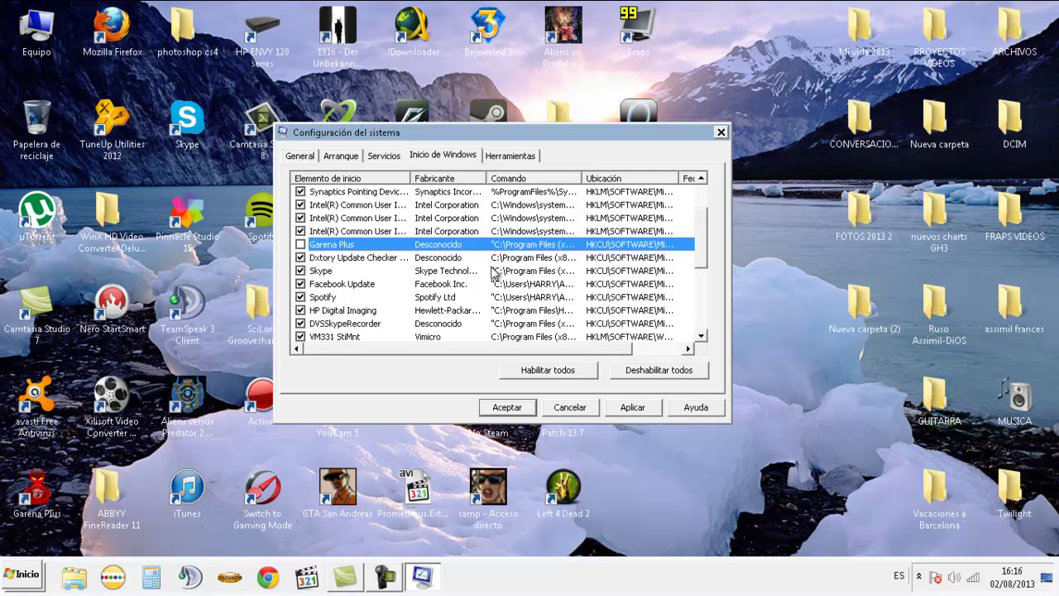
left_click(300, 258)
scroll(567, 261, "down", 1)
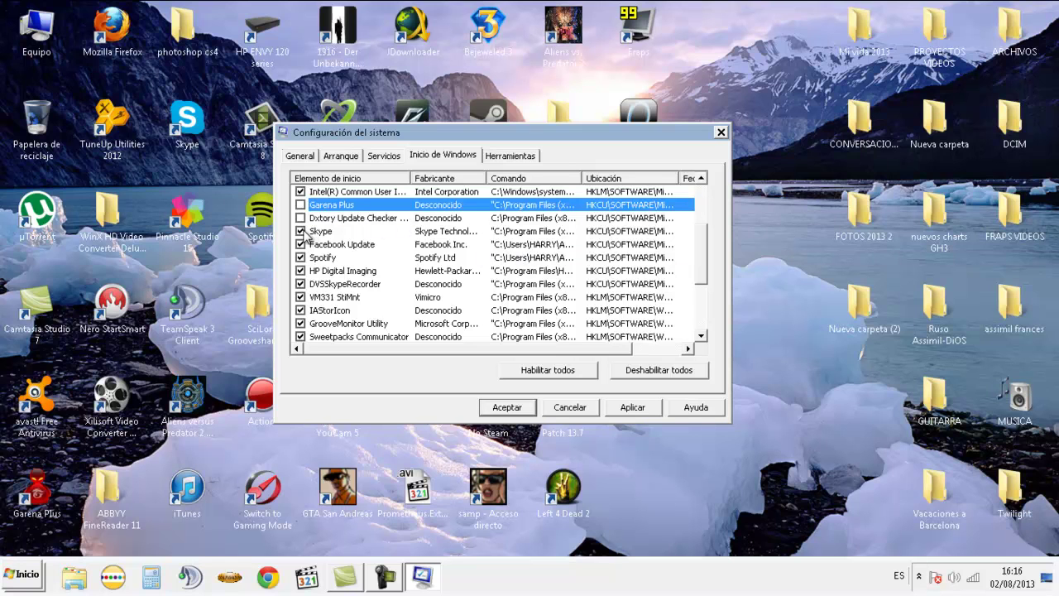
left_click(918, 575)
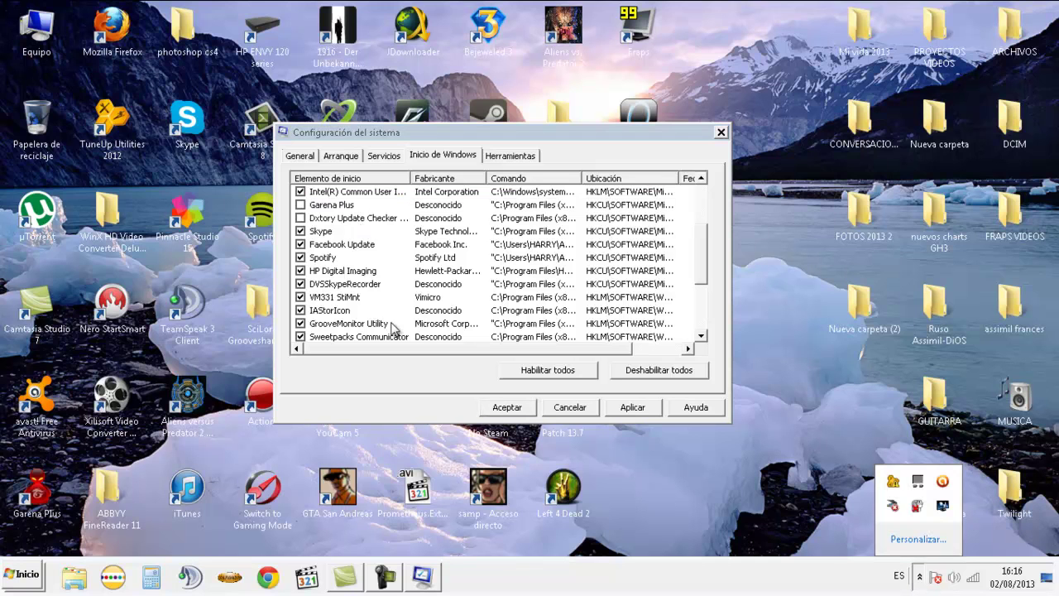
left_click(301, 232)
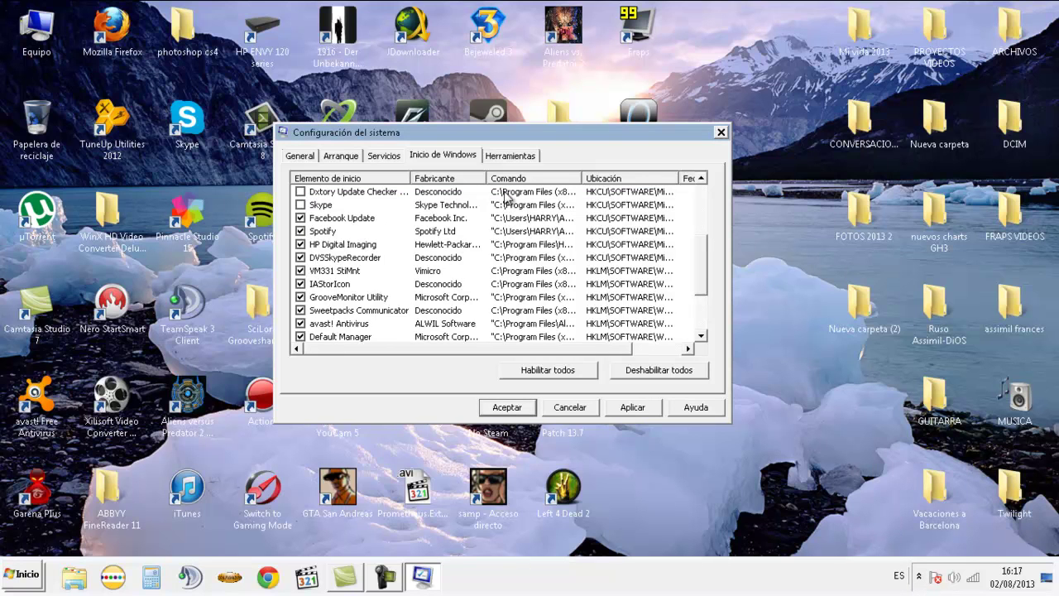
Review the unchecked startup programs, apply the startup changes, and exit the system configuration without restarting.
scroll(387, 294, "up", 3)
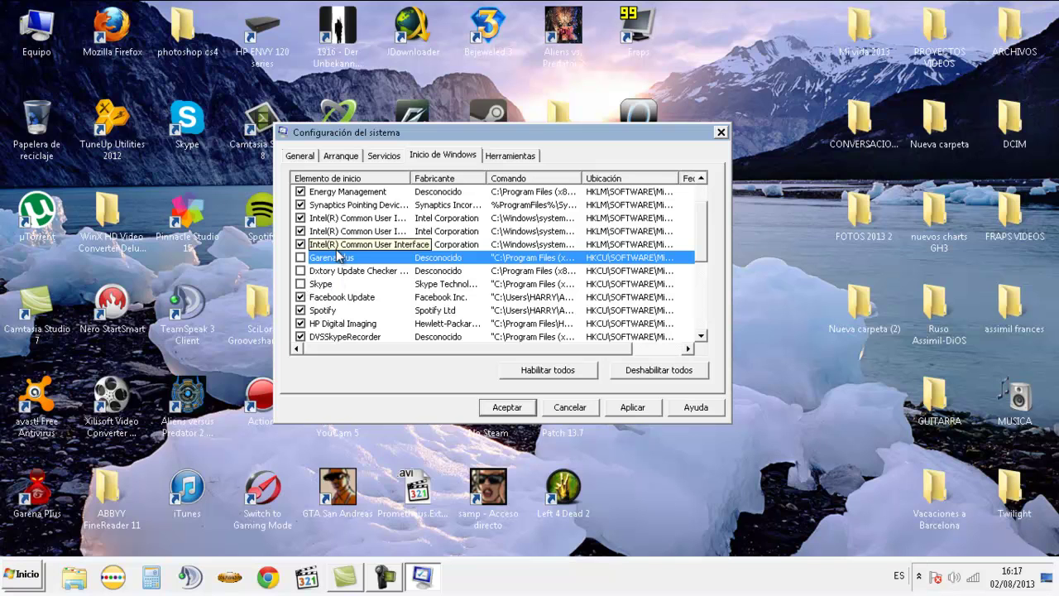
scroll(336, 255, "down", 2)
left_click(630, 408)
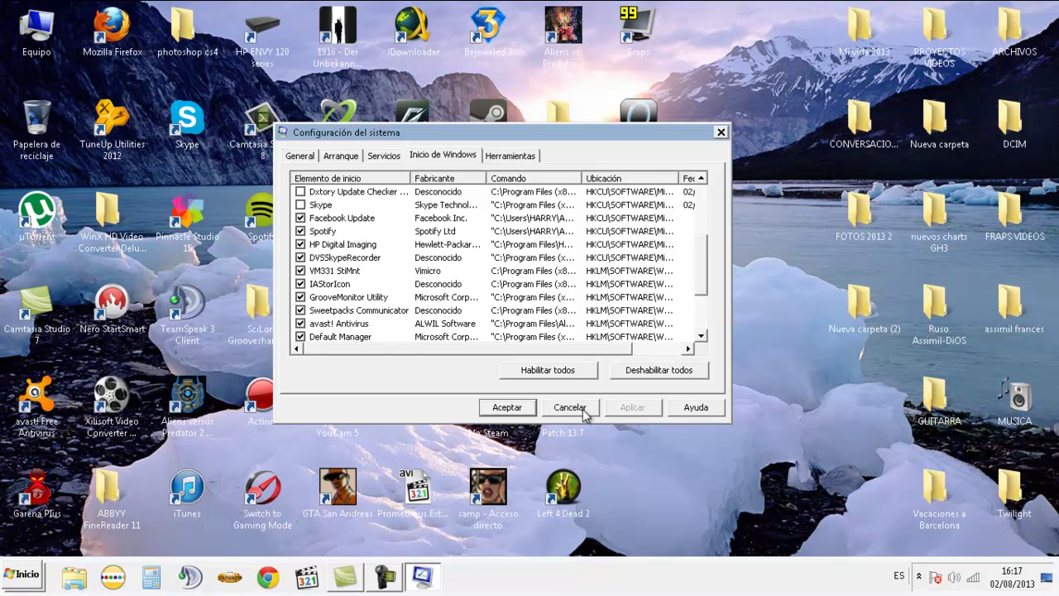
left_click(495, 411)
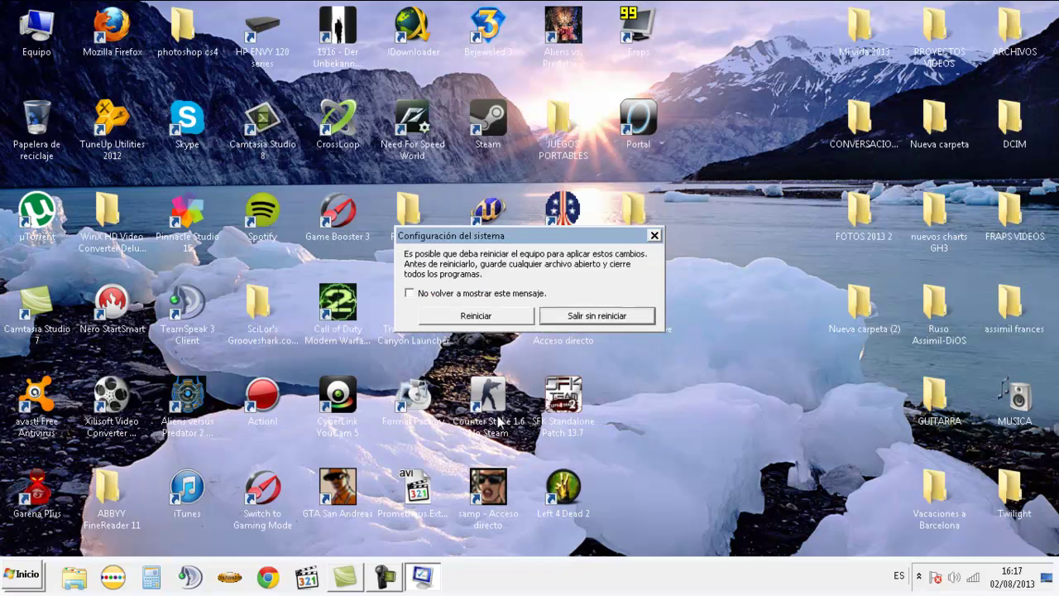
left_click(620, 319)
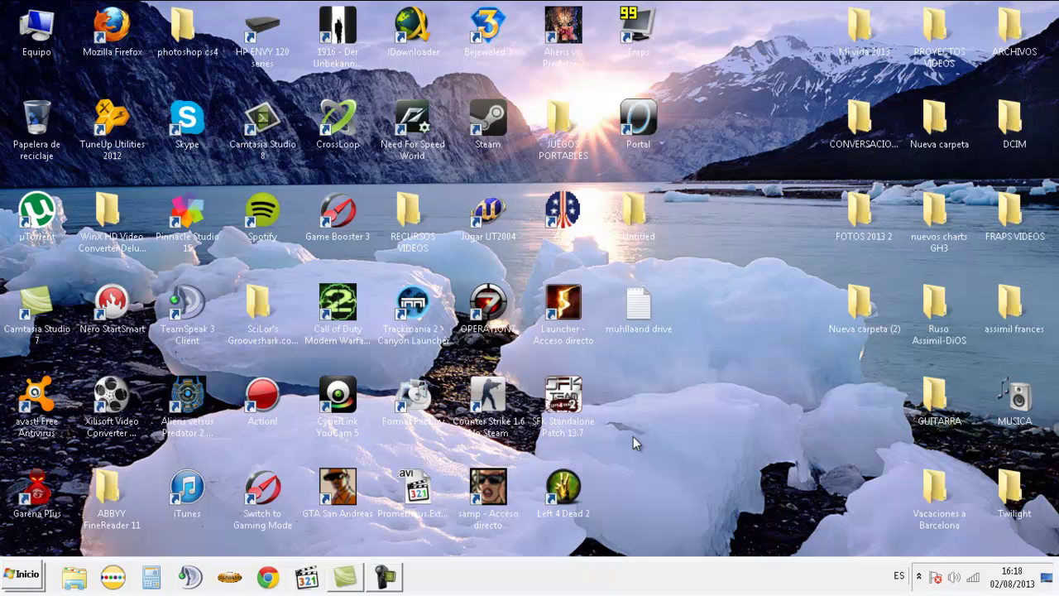
Open Programas y características from the Control Panel and maximize its window.
left_click(11, 591)
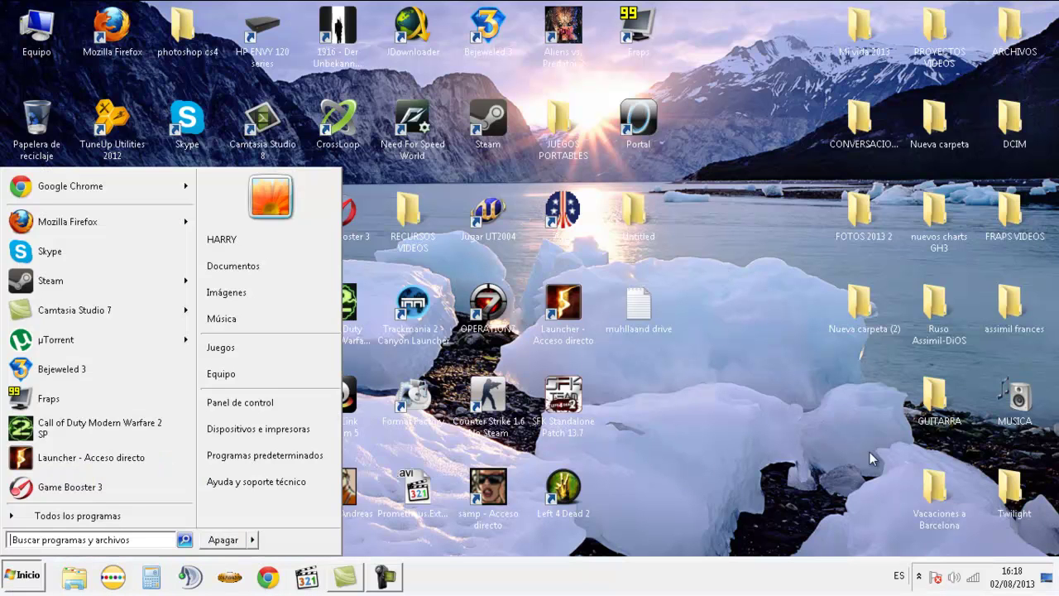
left_click(224, 401)
scroll(220, 342, "down", 10)
scroll(39, 312, "down", 1)
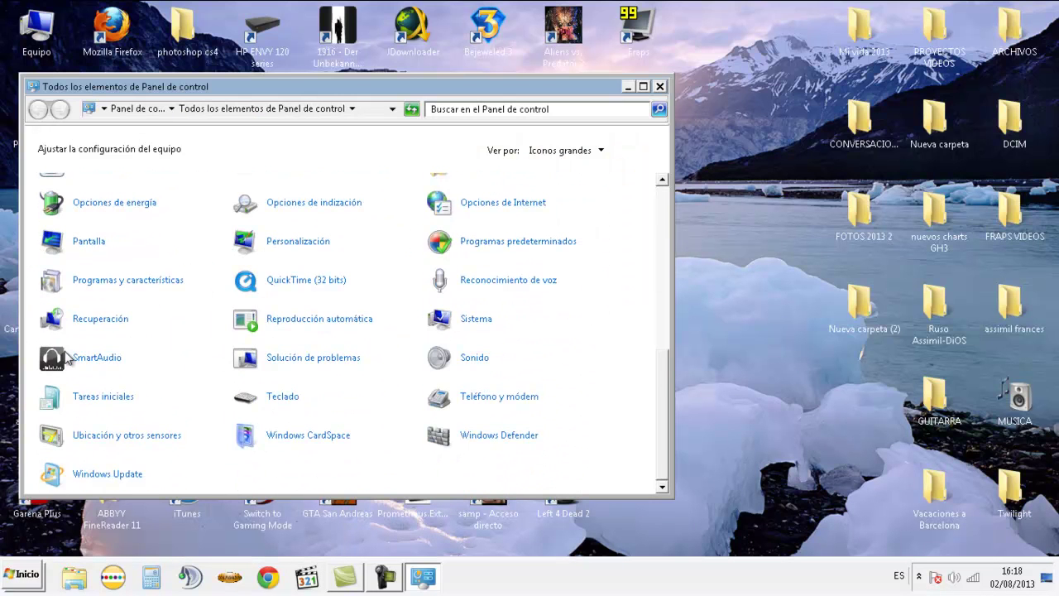
left_click(93, 281)
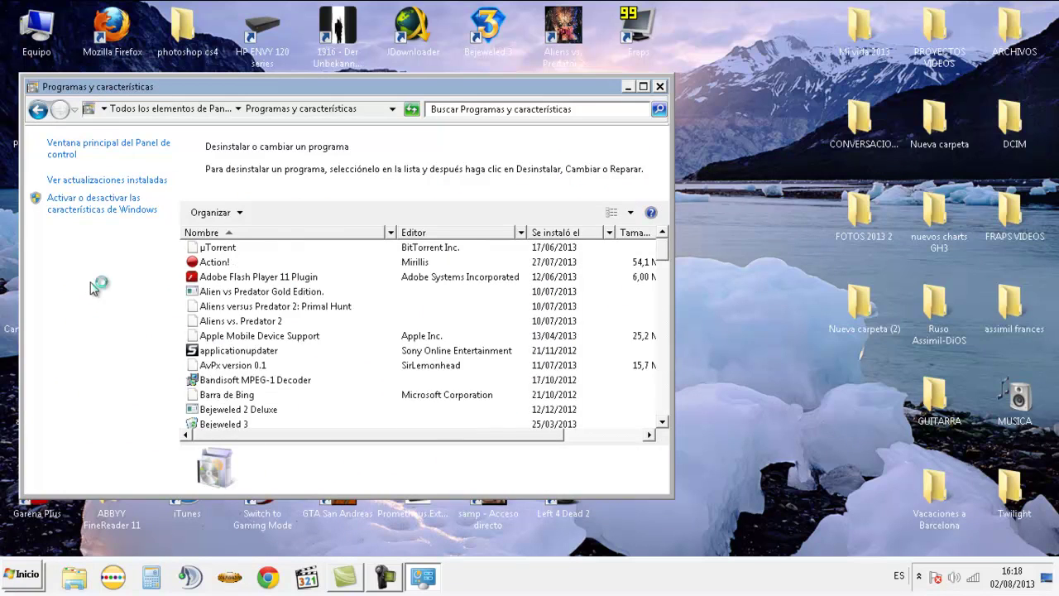
left_click(646, 87)
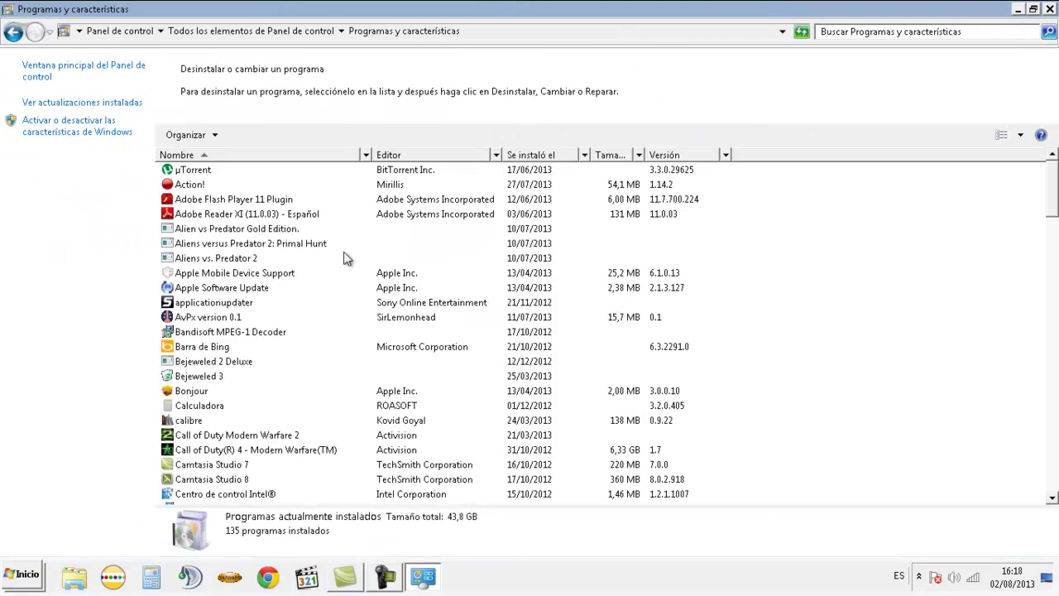
Look through the beginning of the installed programs list and select Barra de Bing.
left_click(201, 269)
scroll(200, 265, "down", 4)
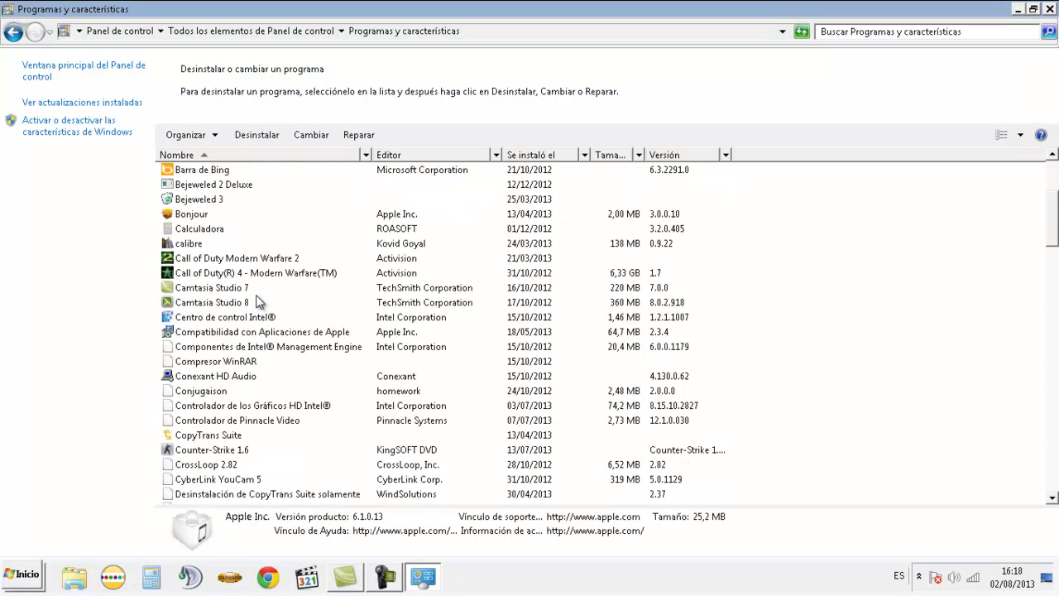
scroll(236, 300, "up", 2)
left_click(222, 260)
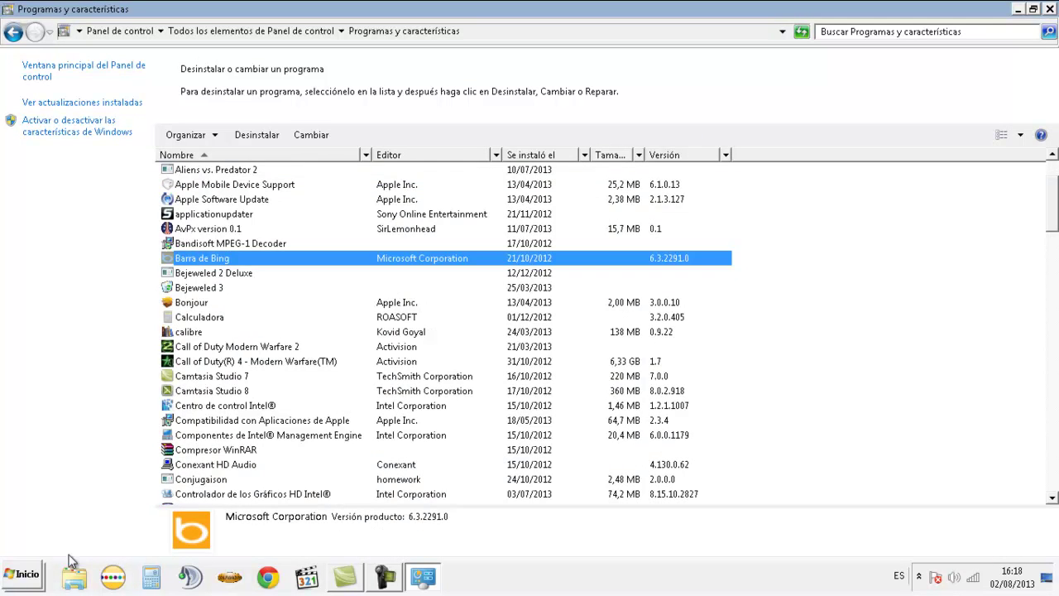
Search for "inter", launch Internet Explorer to check its toolbars, and minimize the browser window.
left_click(31, 581)
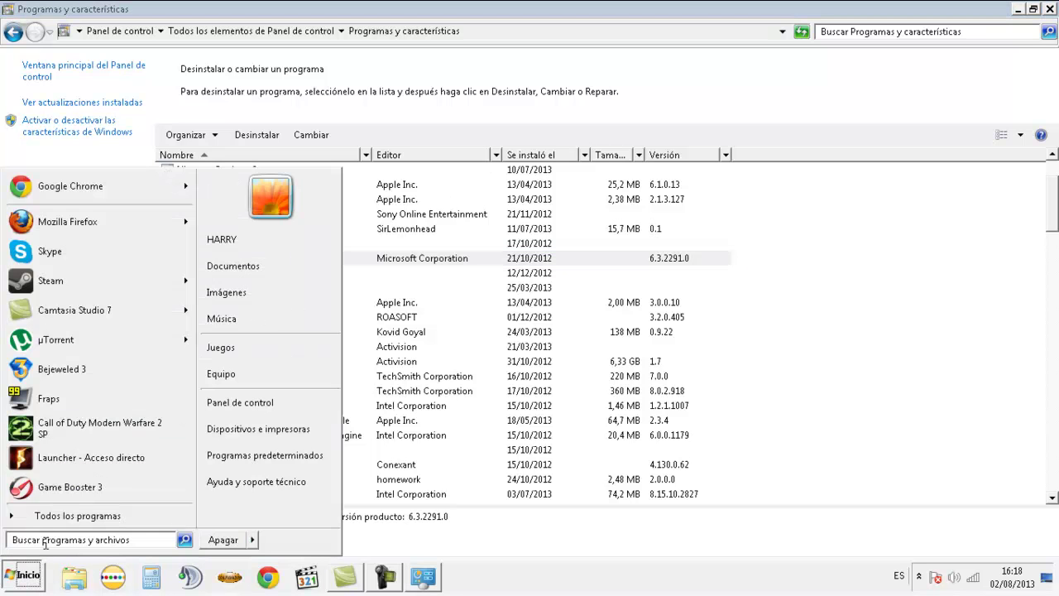
left_click(80, 540)
type("inter")
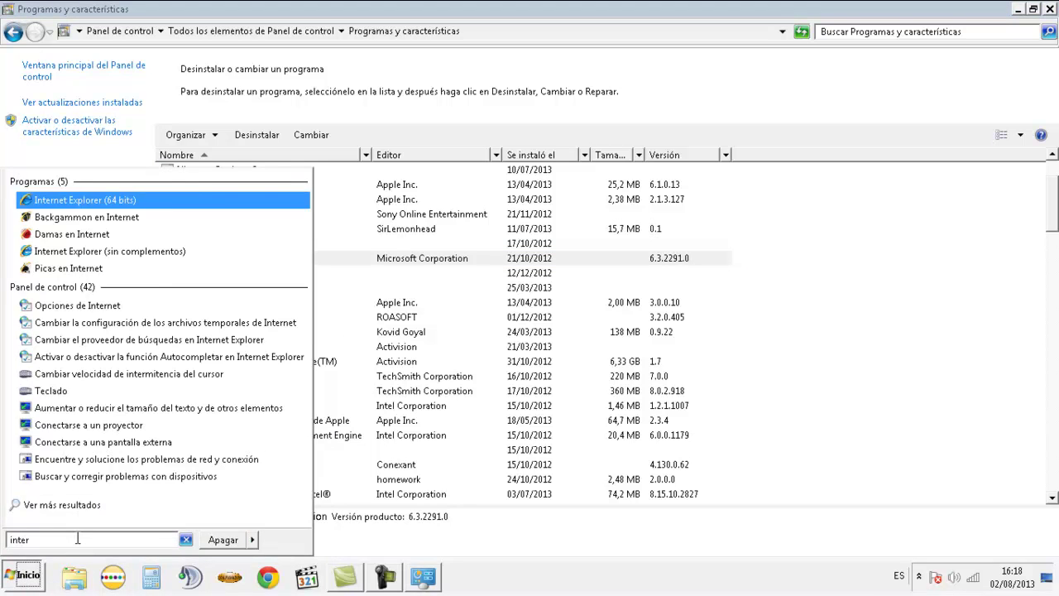
key("Return")
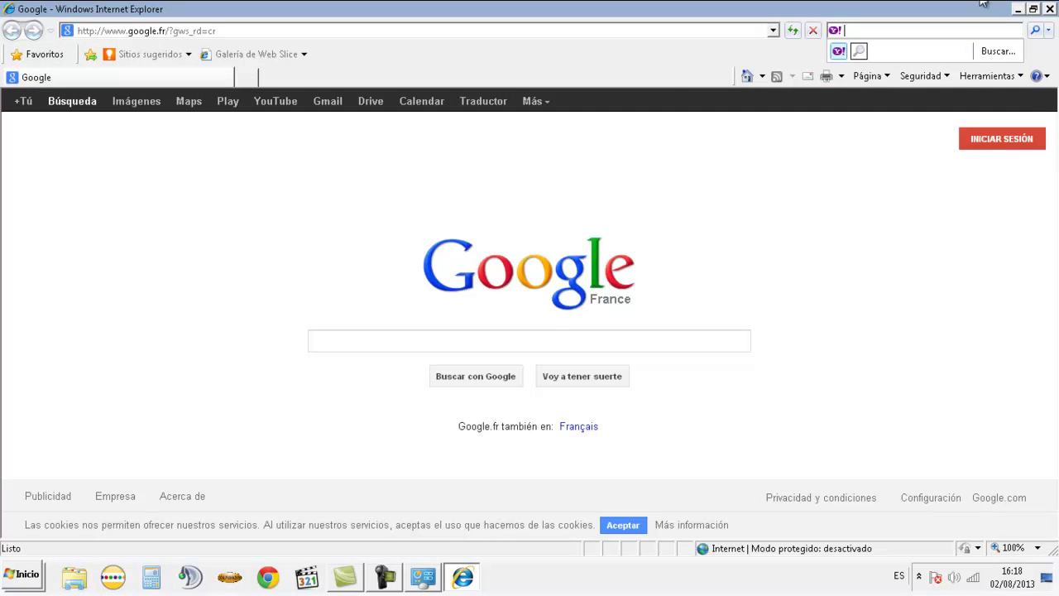
left_click(1016, 9)
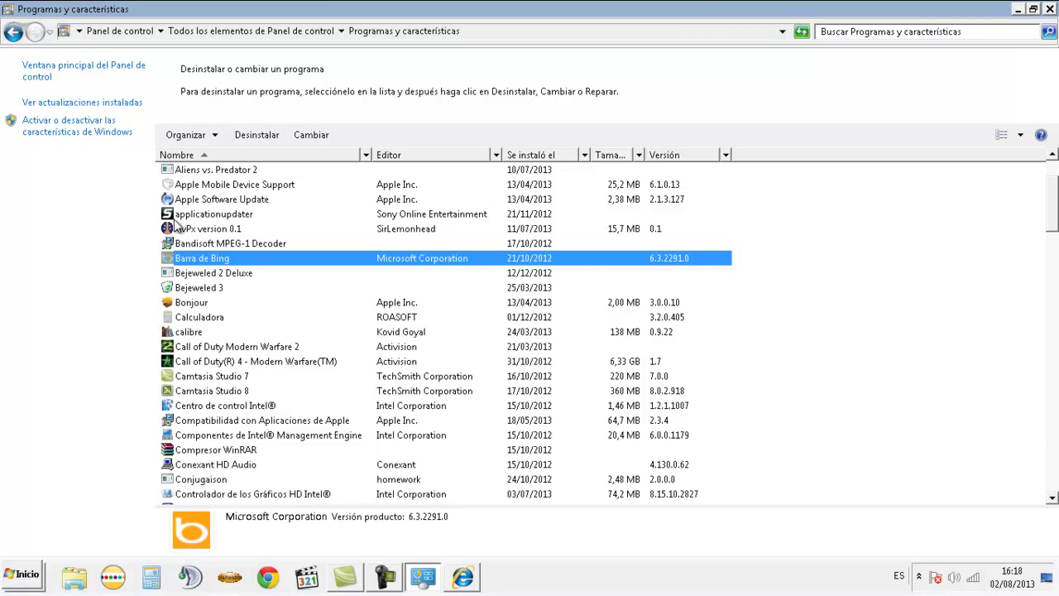
Start the uninstaller for Barra de Bing and cancel the uninstallation.
right_click(243, 256)
left_click(278, 276)
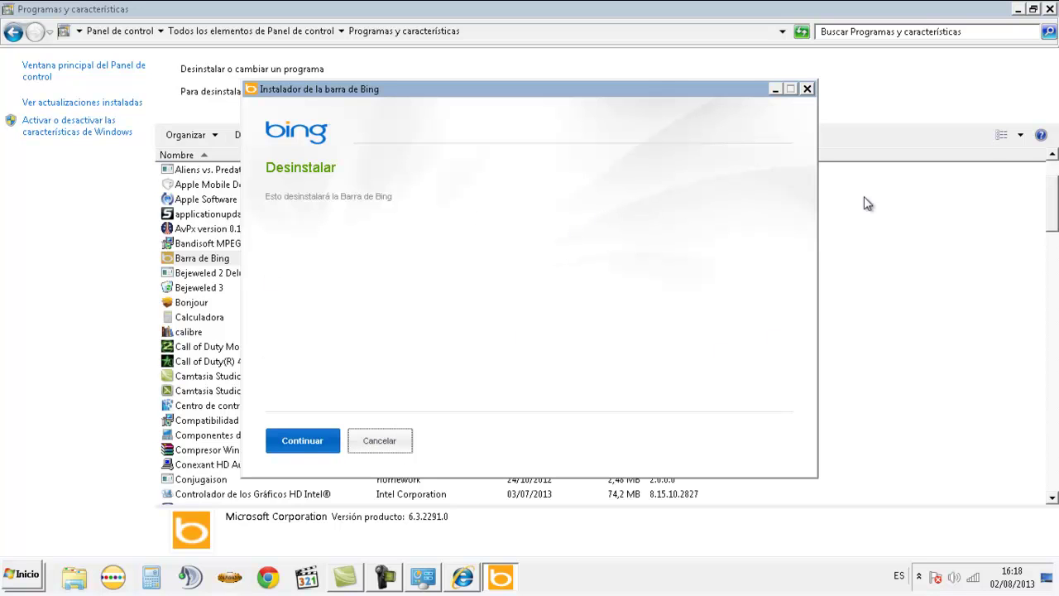
left_click(806, 89)
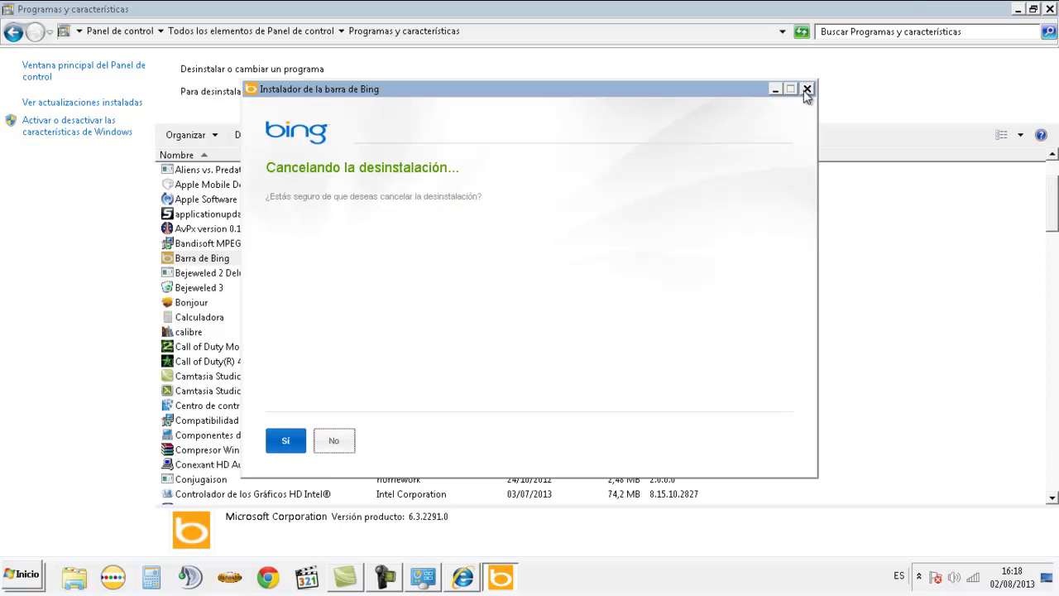
left_click(286, 442)
Look through the rest of the installed programs for unneeded toolbars and select StartNow Toolbar.
scroll(488, 297, "down", 4)
scroll(543, 324, "down", 13)
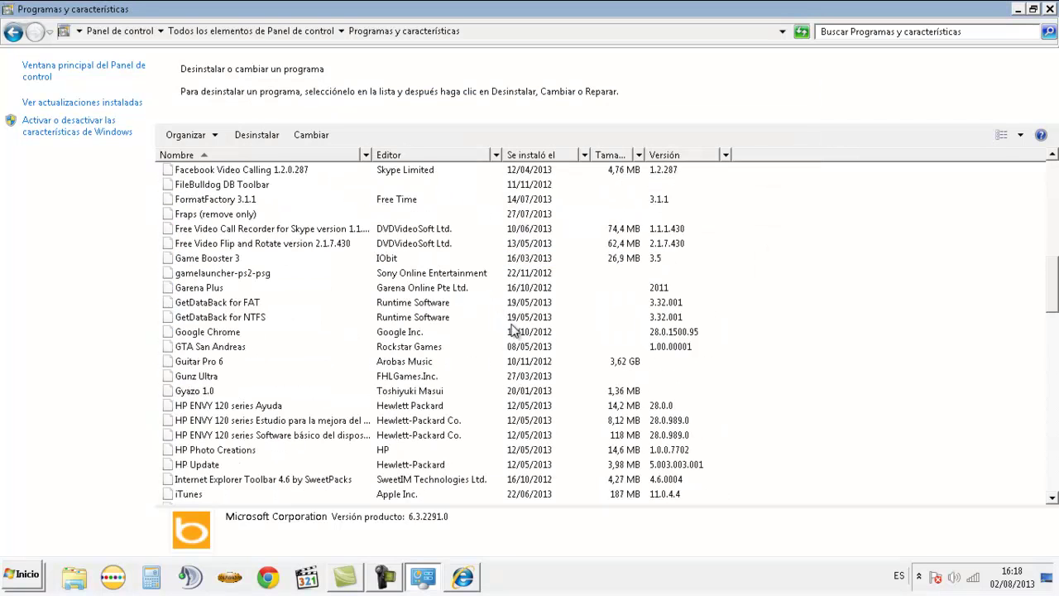
scroll(617, 395, "down", 6)
left_click(308, 366)
scroll(487, 406, "down", 4)
left_click(489, 413)
scroll(488, 368, "down", 5)
left_click(488, 364)
scroll(488, 368, "up", 2)
left_click(295, 360)
scroll(310, 354, "up", 2)
left_click(323, 348)
scroll(325, 352, "down", 3)
left_click(331, 357)
scroll(331, 374, "down", 2)
scroll(330, 374, "down", 1)
left_click(331, 372)
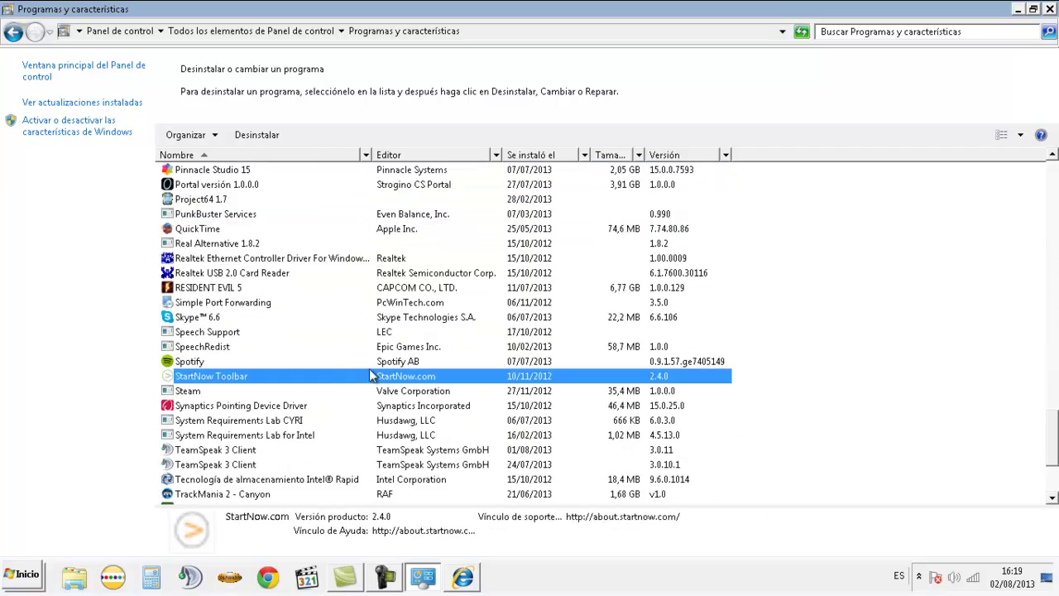
Look back through the Microsoft and Lenovo entries in the installed programs list and close the window.
scroll(459, 403, "up", 6)
left_click(459, 404)
scroll(479, 401, "up", 3)
scroll(485, 401, "up", 3)
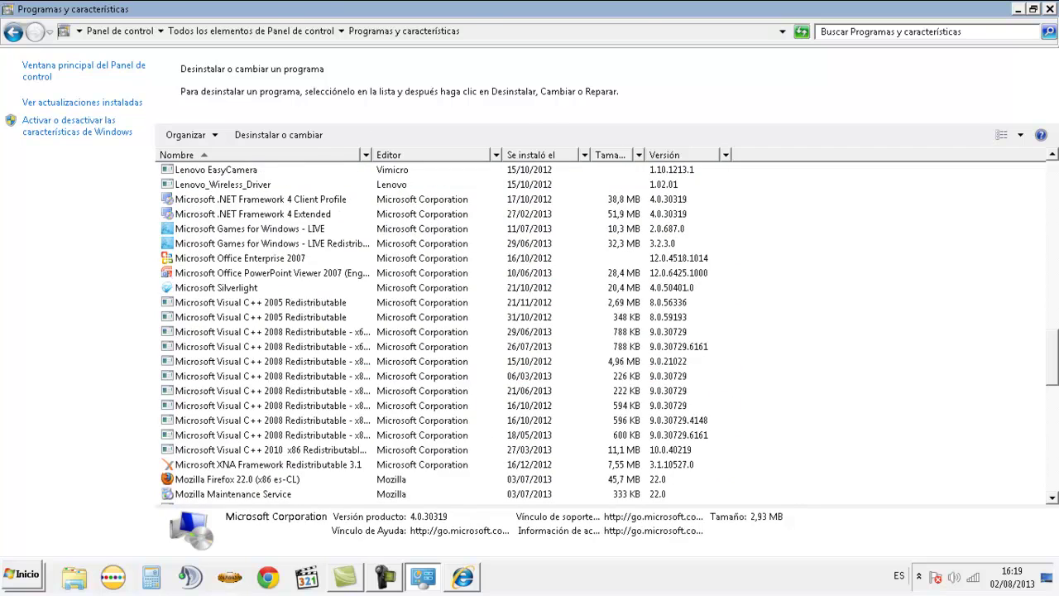
left_click(1049, 9)
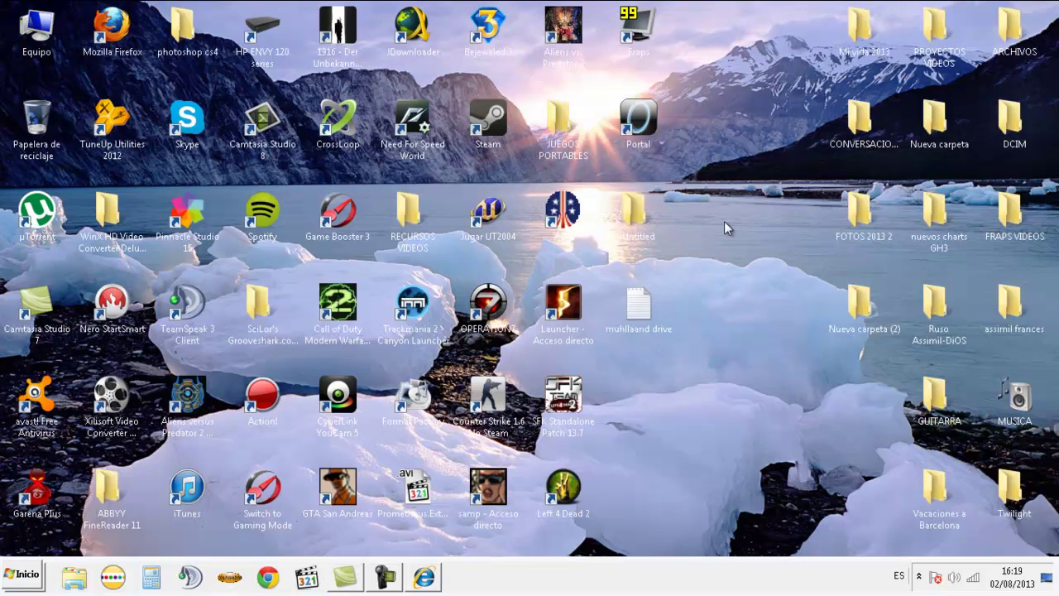